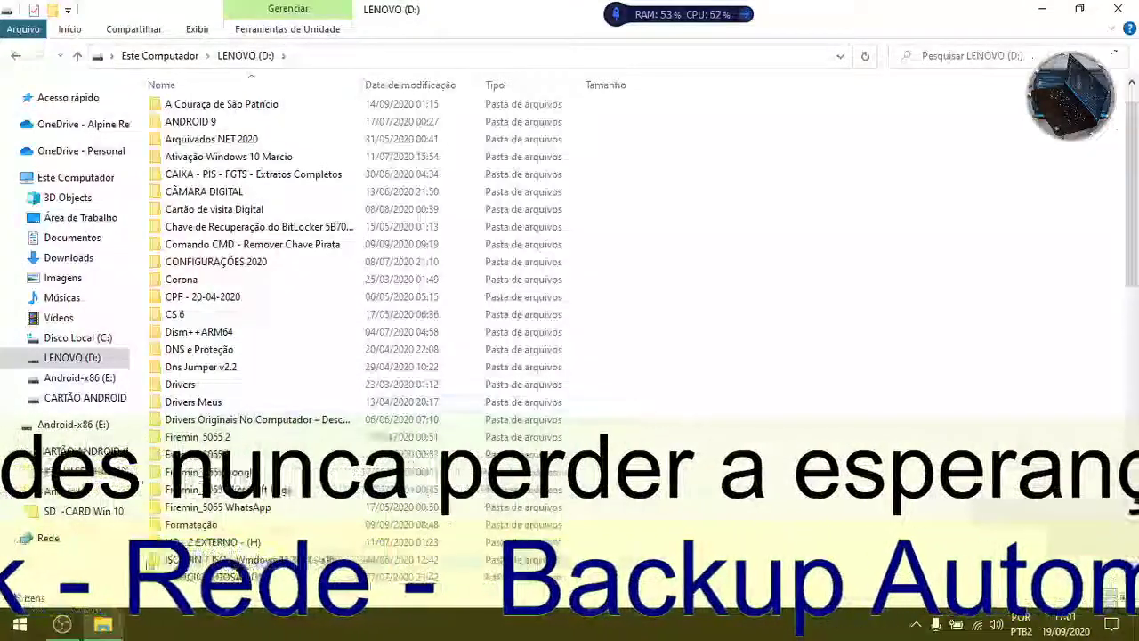
Open the Formatação folder on LENOVO (D:) and look through its list of subfolders.
double_click(218, 527)
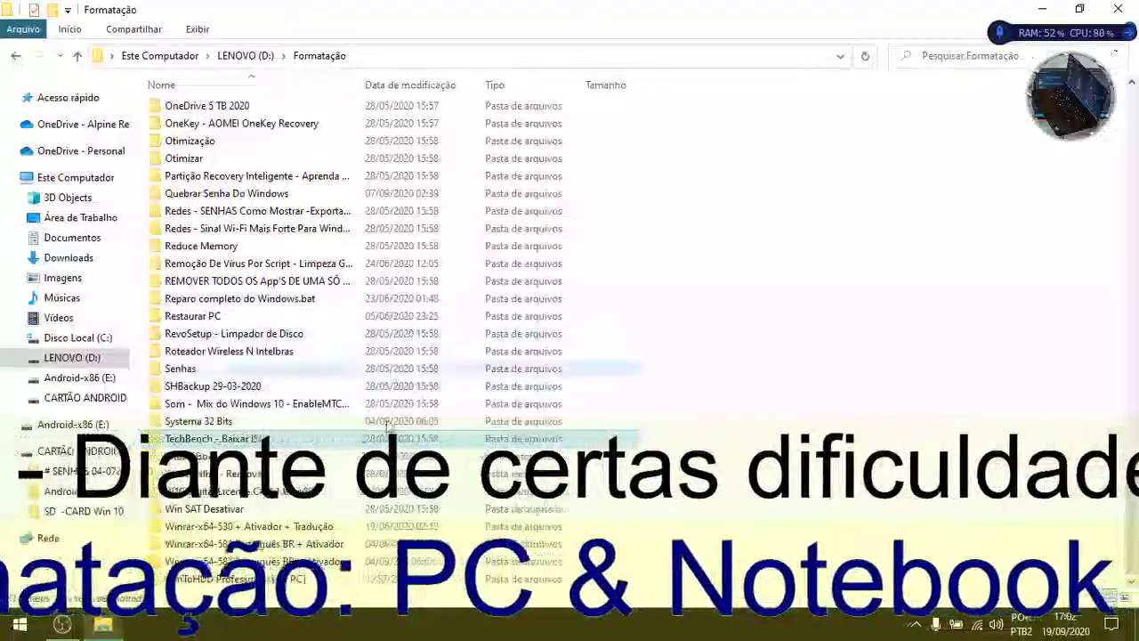
scroll(547, 374, "up", 7)
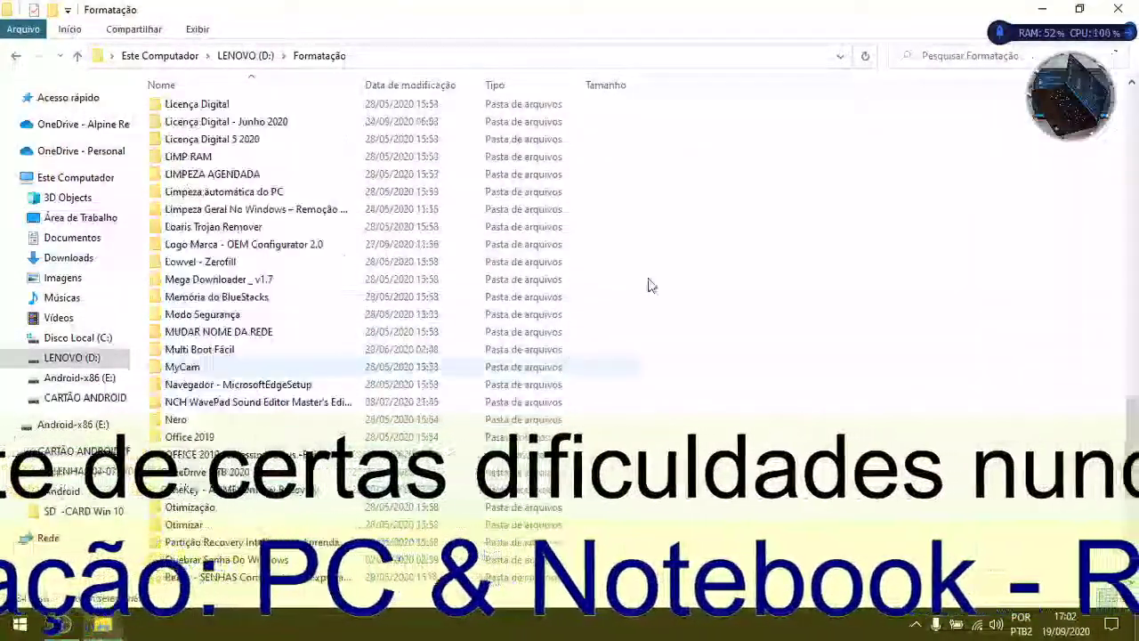
scroll(649, 285, "up", 20)
scroll(386, 332, "down", 5)
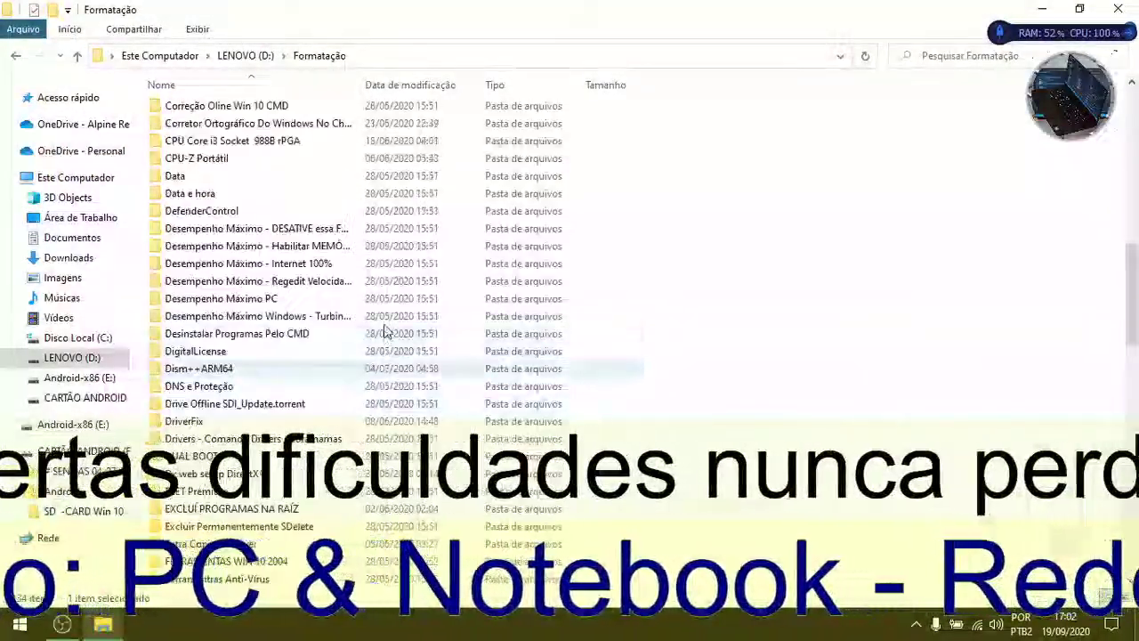
scroll(385, 331, "down", 7)
scroll(385, 331, "up", 16)
scroll(384, 331, "down", 6)
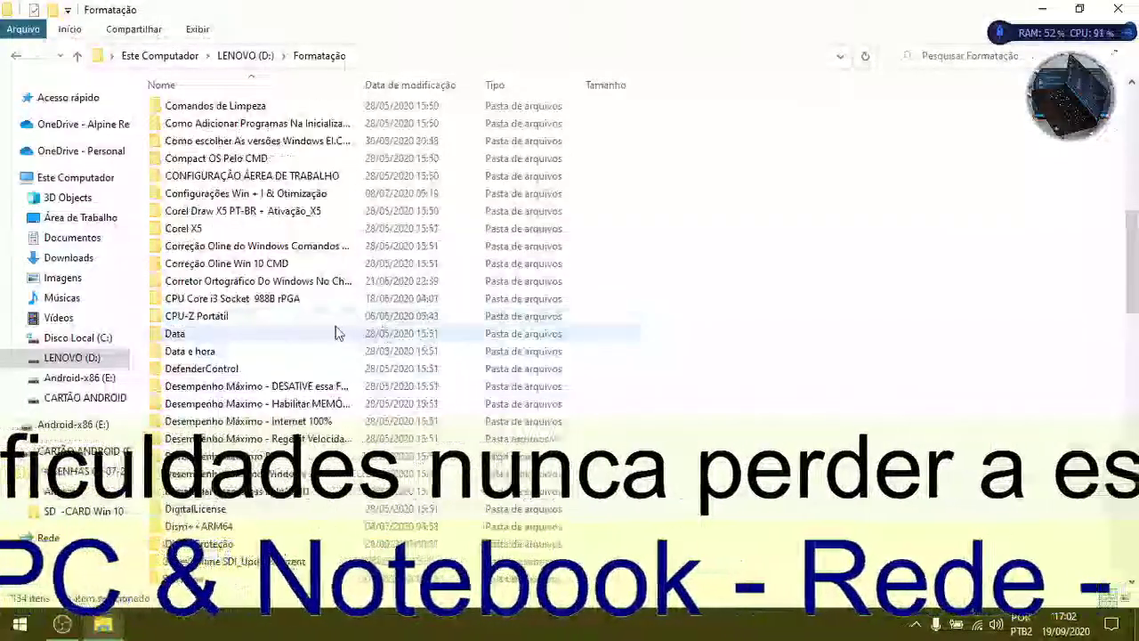
scroll(318, 305, "up", 4)
scroll(352, 326, "up", 5)
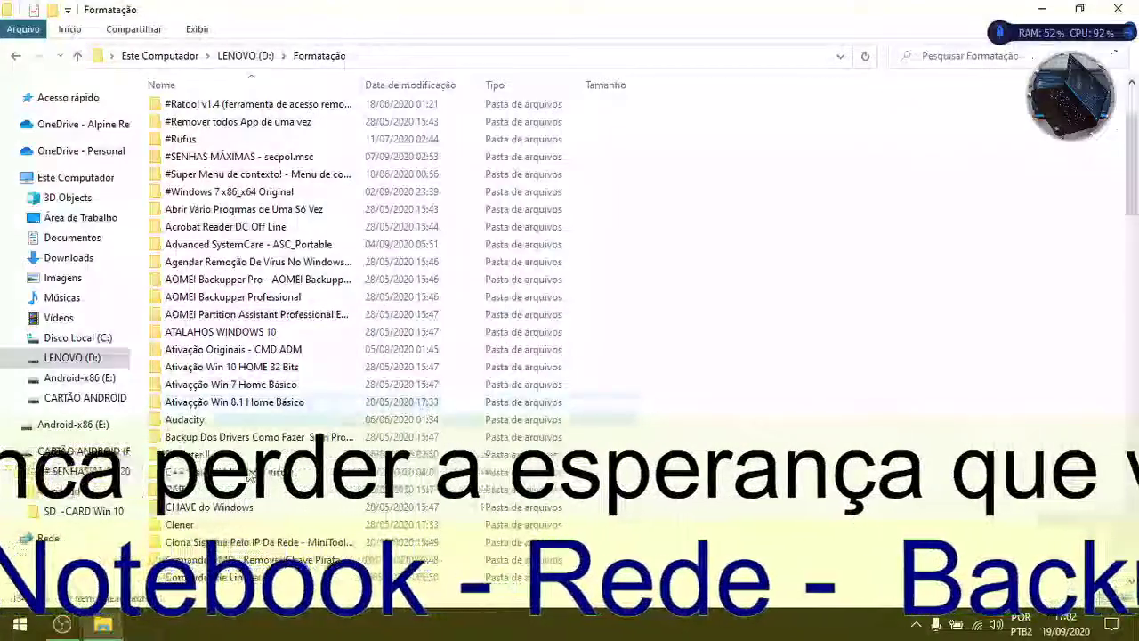
scroll(331, 411, "down", 5)
scroll(331, 412, "up", 4)
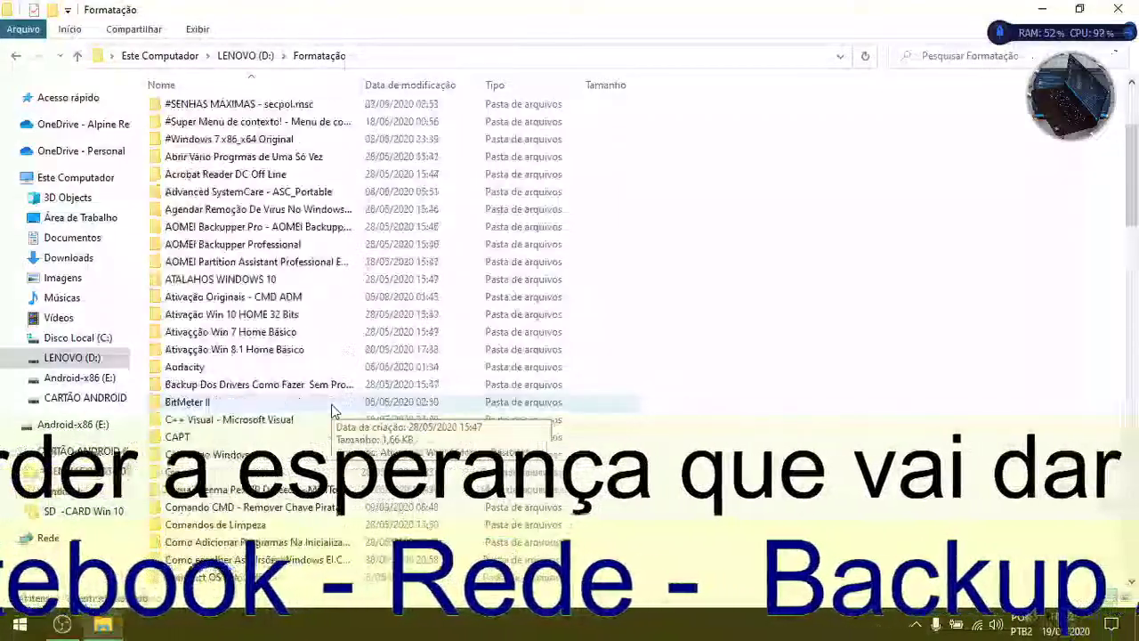
scroll(331, 411, "up", 2)
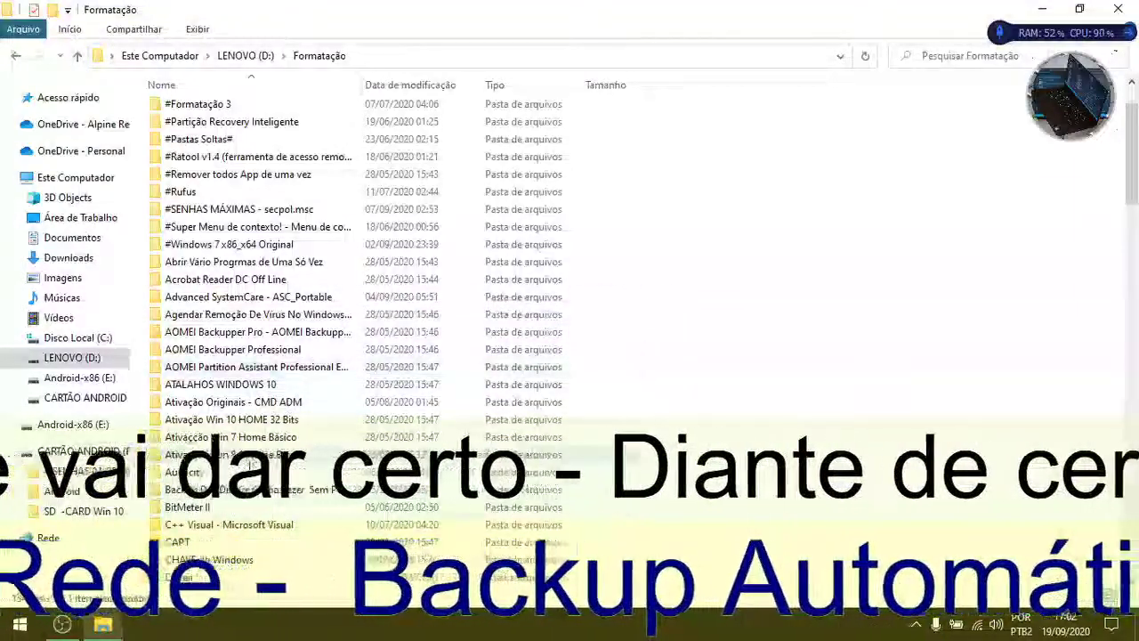
scroll(267, 472, "down", 20)
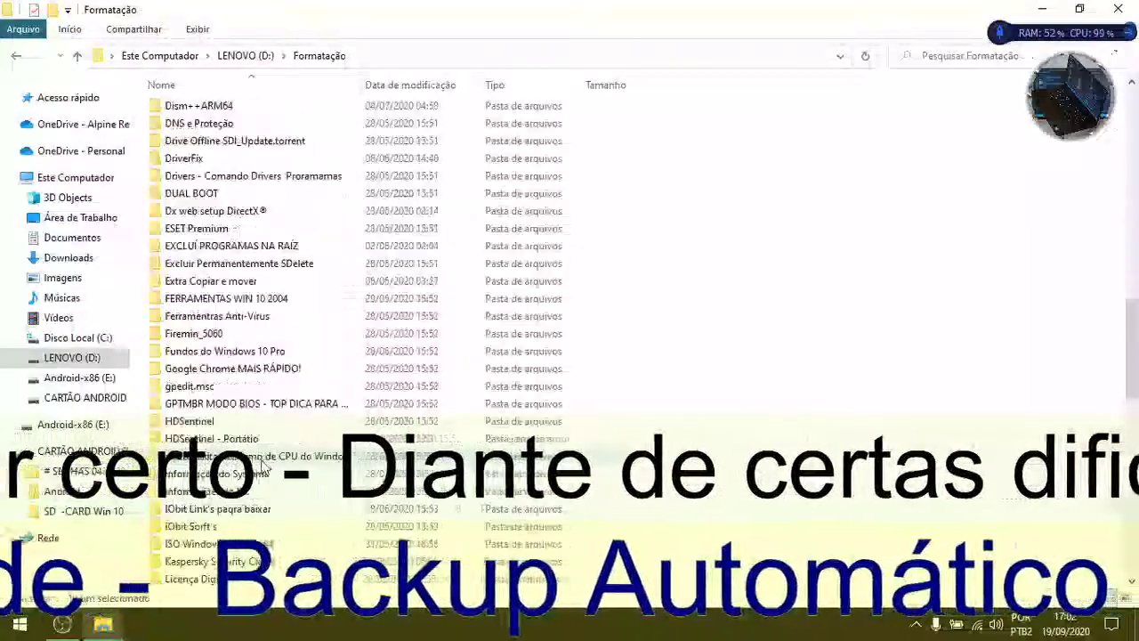
scroll(257, 472, "down", 8)
scroll(267, 342, "up", 9)
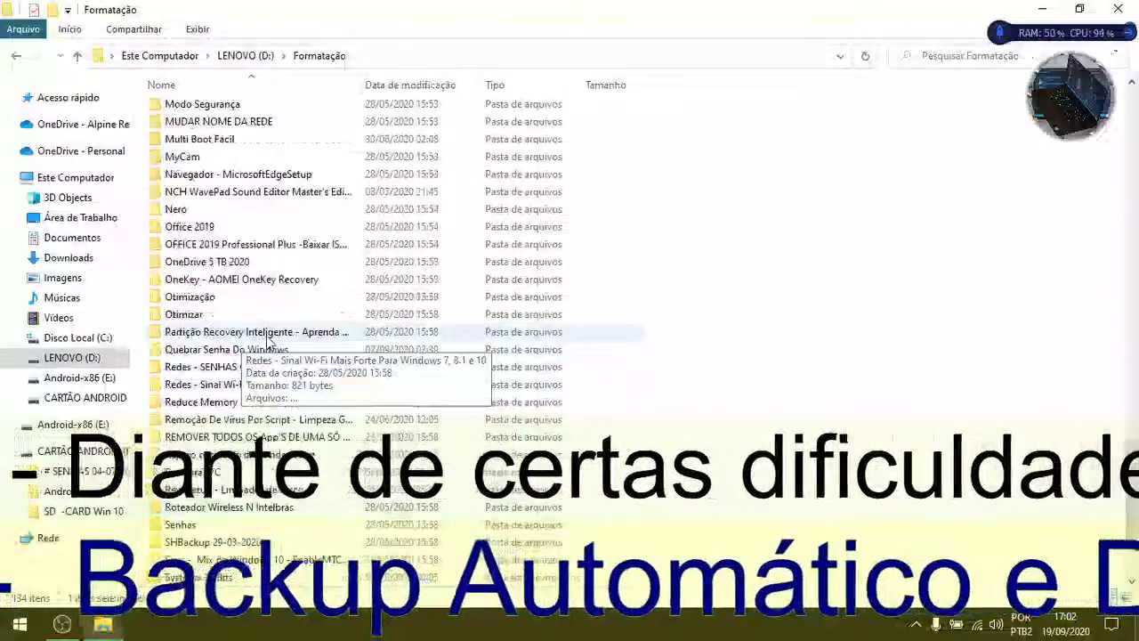
scroll(276, 339, "up", 4)
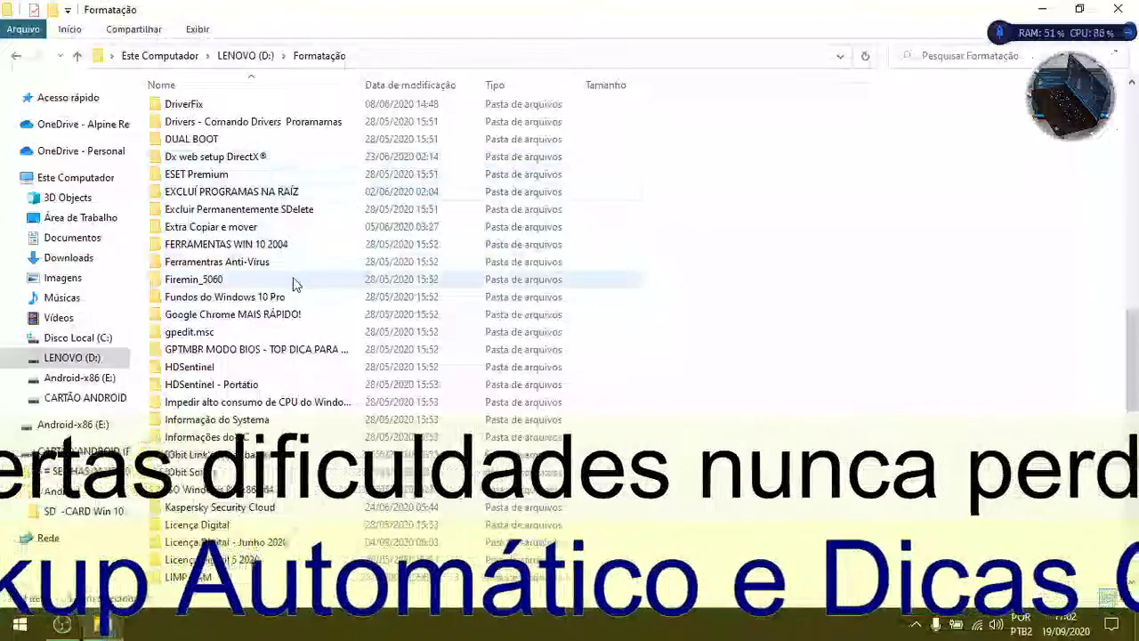
scroll(276, 352, "down", 4)
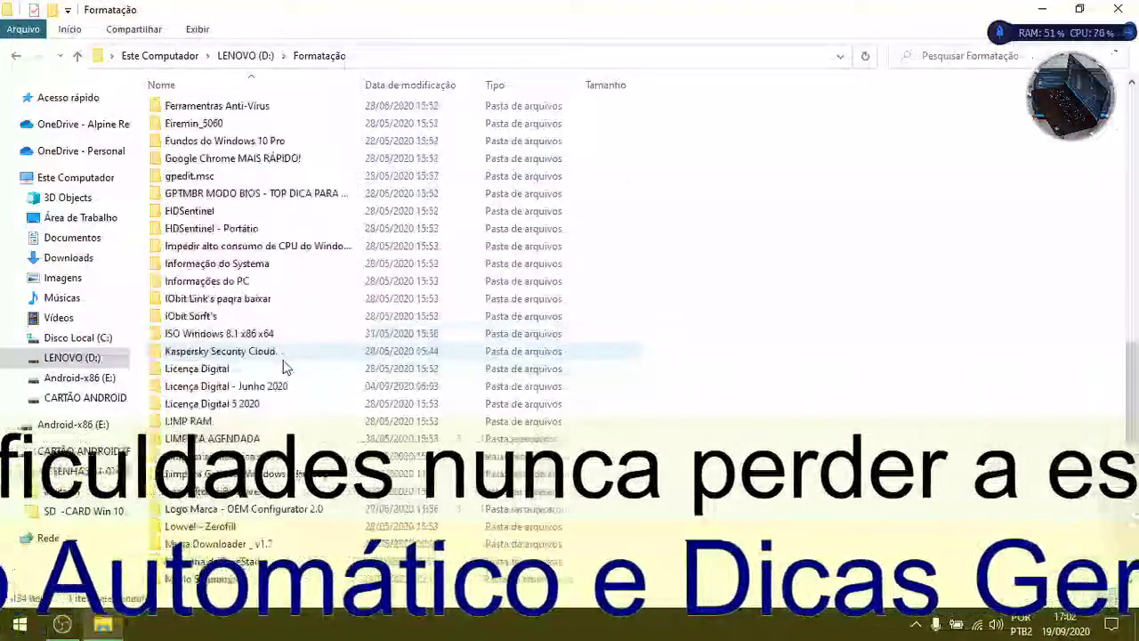
scroll(285, 367, "down", 5)
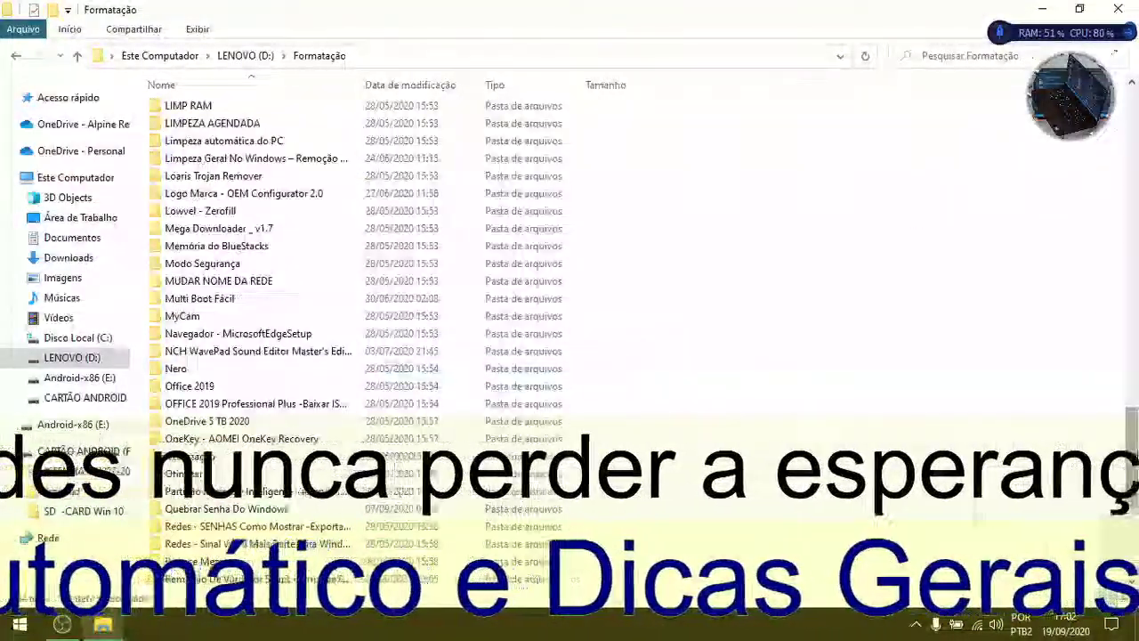
scroll(1130, 428, "down", 6)
scroll(1131, 427, "up", 8)
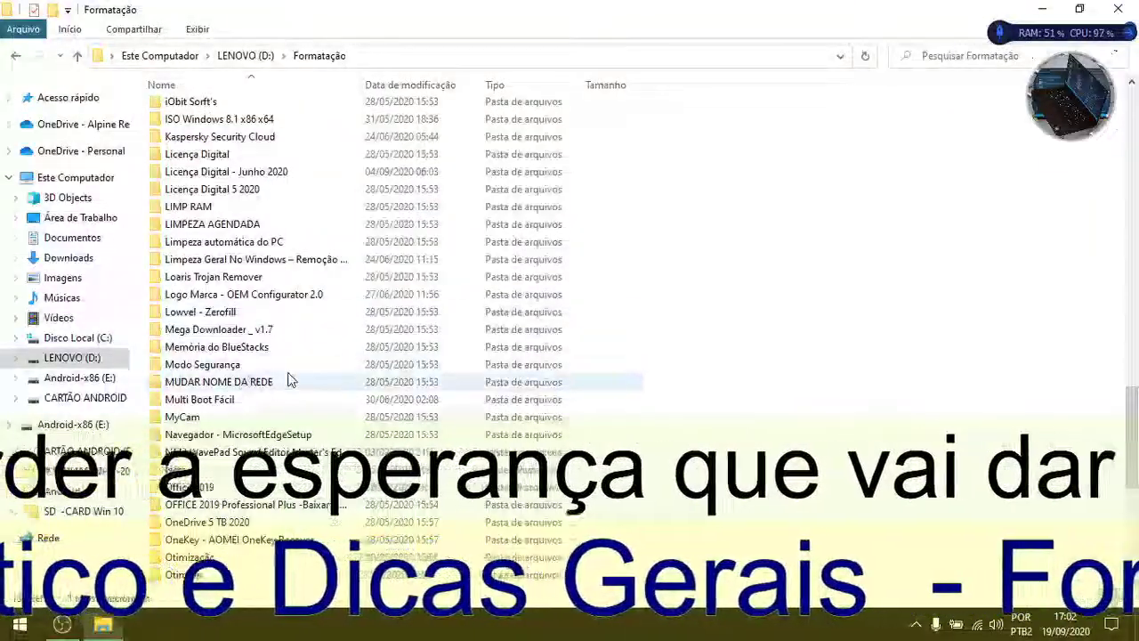
scroll(262, 330, "down", 5)
scroll(262, 330, "up", 6)
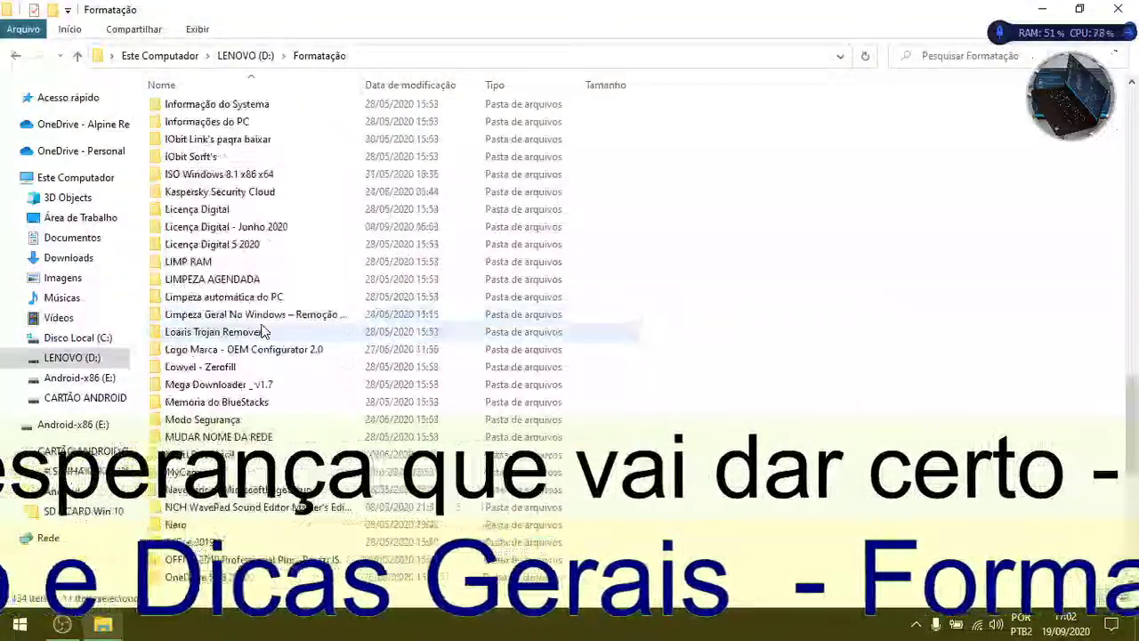
scroll(261, 331, "up", 8)
scroll(264, 328, "down", 11)
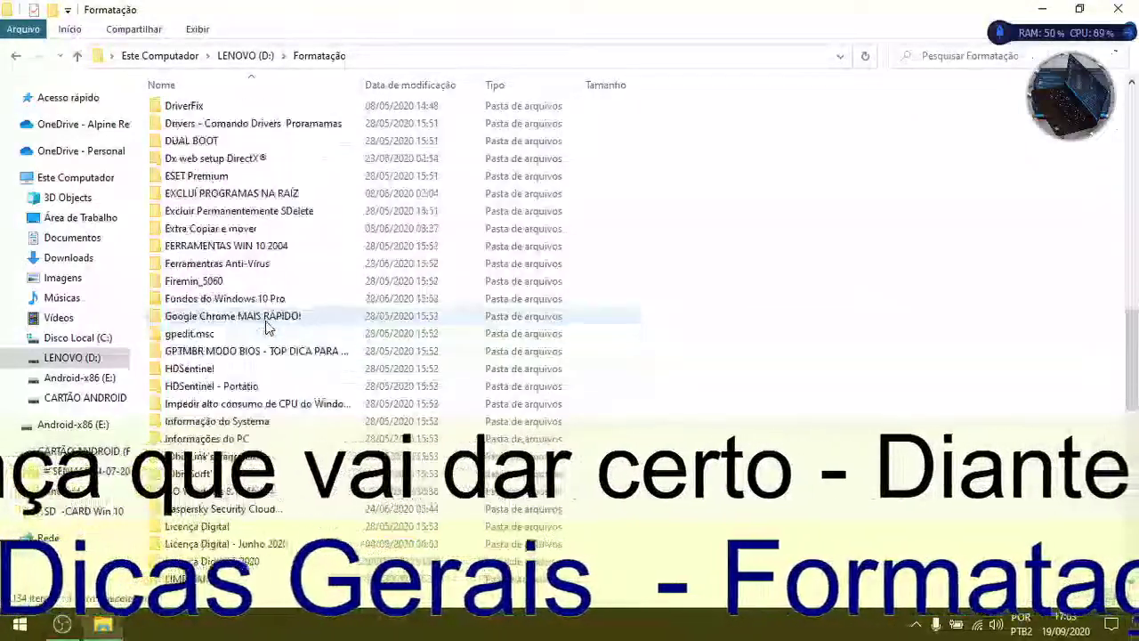
scroll(265, 327, "up", 15)
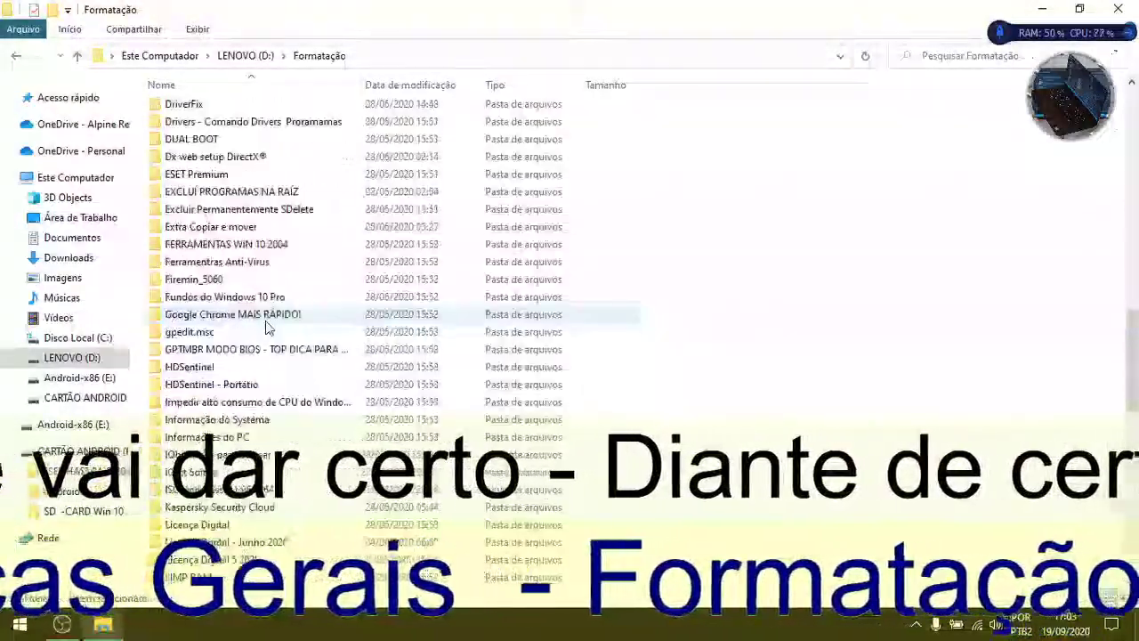
scroll(265, 328, "up", 17)
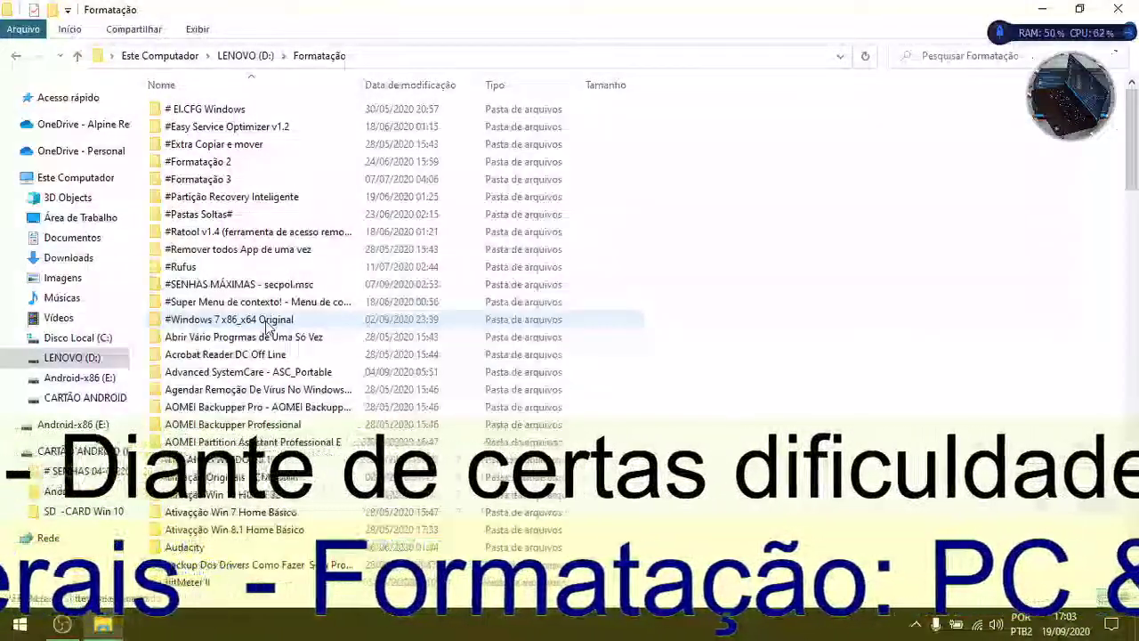
Open the text file in the folder "Desempenho Máximo - Regedit Velocidade do Mouse e liga menu de pesquisas E Download Rápido".
scroll(265, 328, "down", 5)
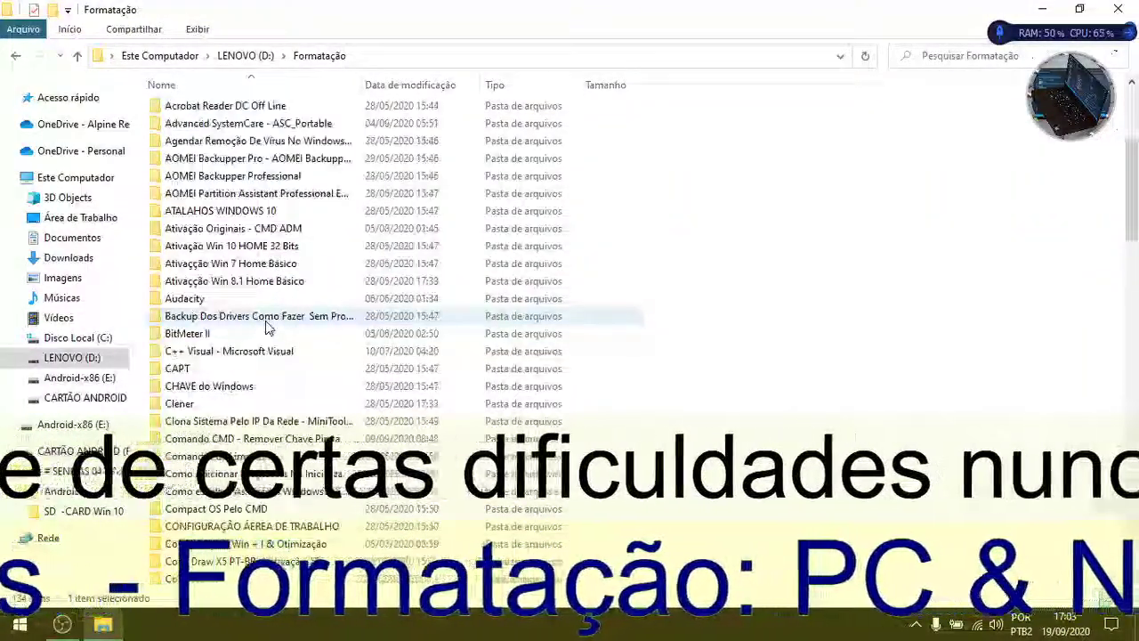
scroll(266, 328, "down", 4)
scroll(265, 327, "down", 2)
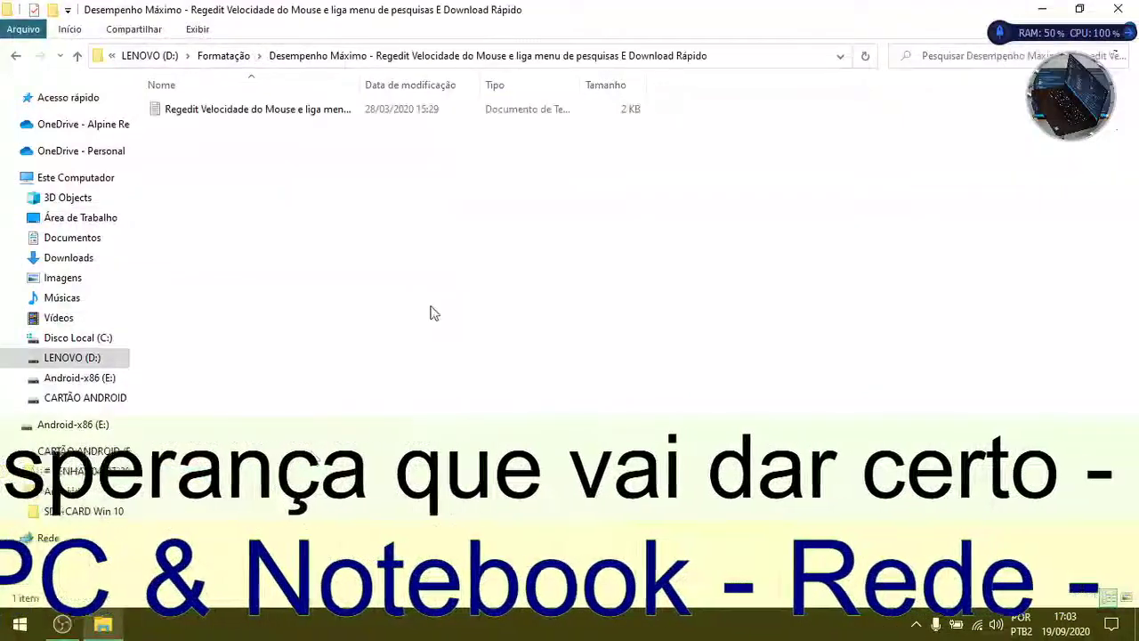
left_click(277, 112)
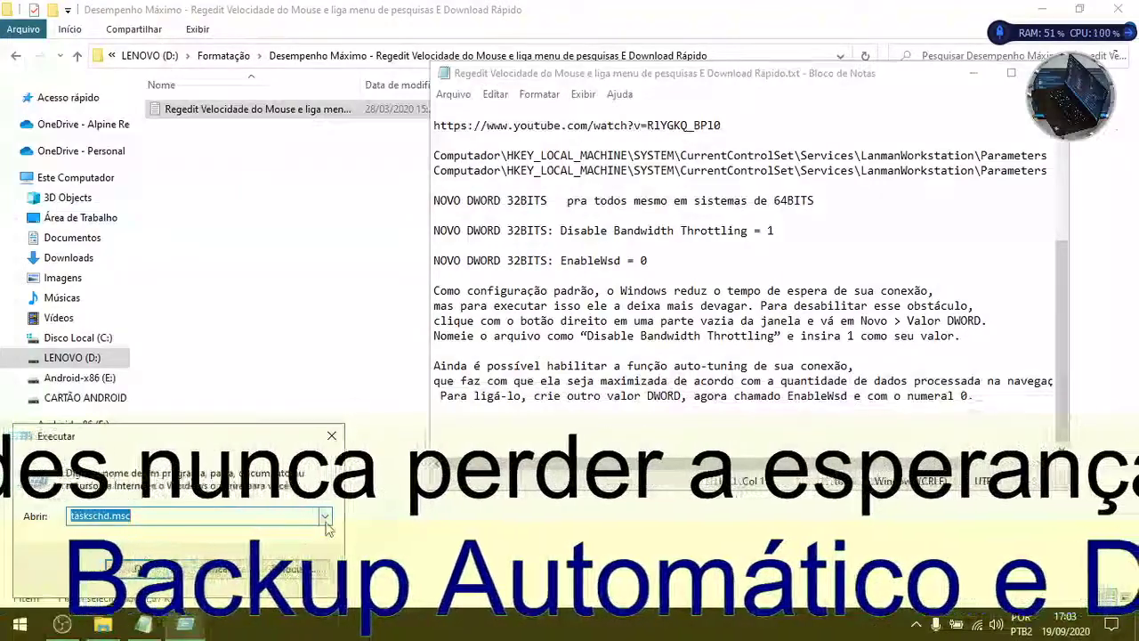
Run regedit from the Executar dialog's command history and allow it to make changes.
left_click(326, 518)
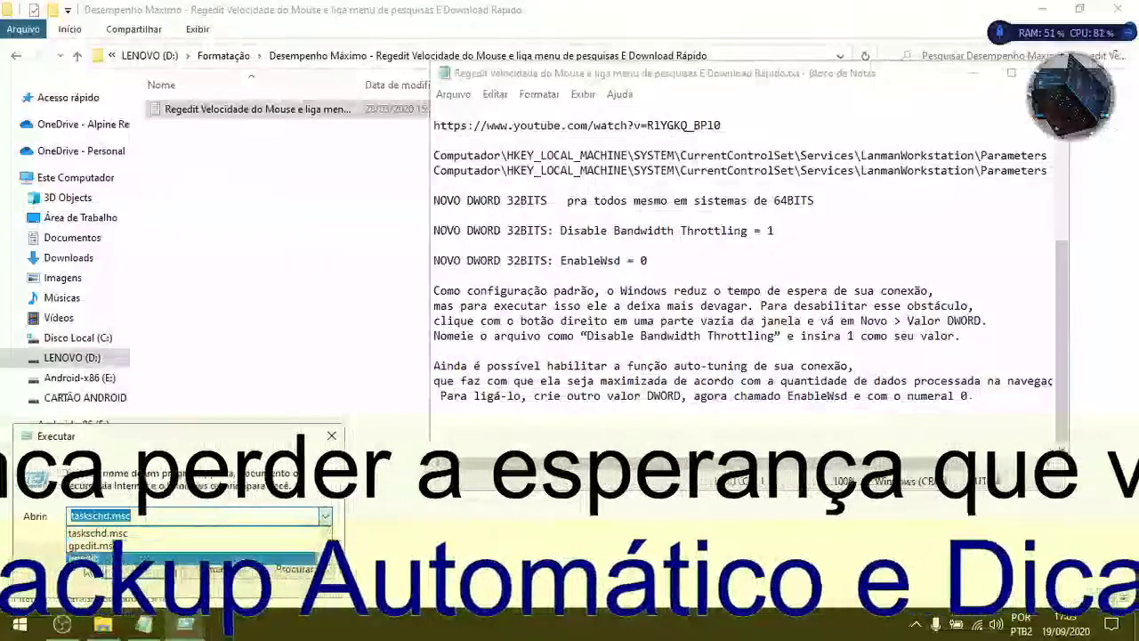
left_click(98, 558)
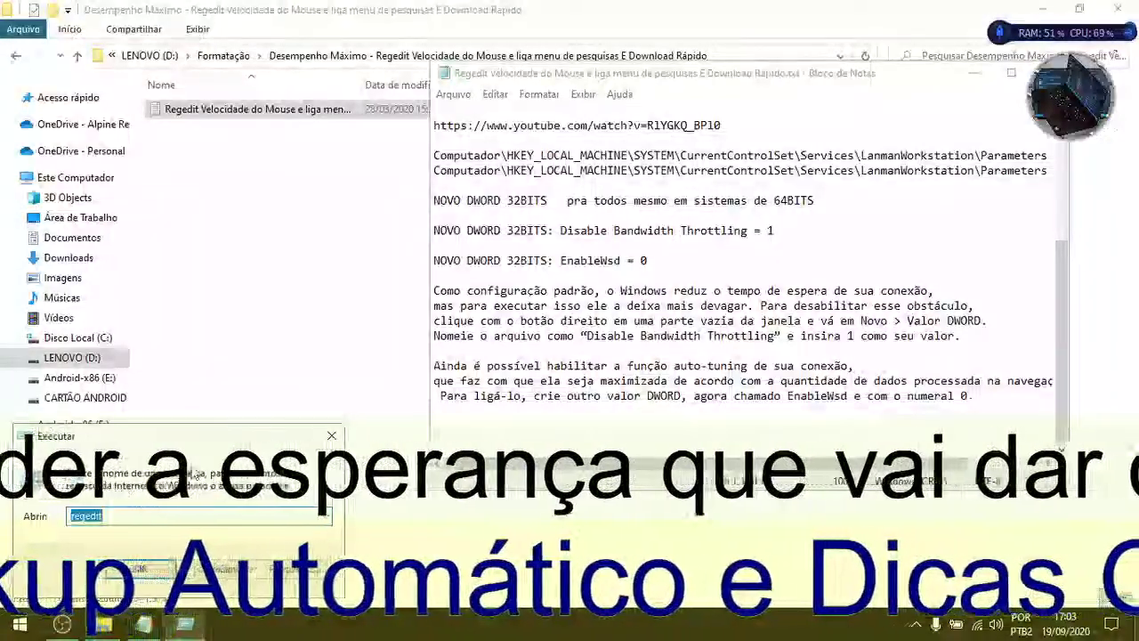
left_click(142, 519)
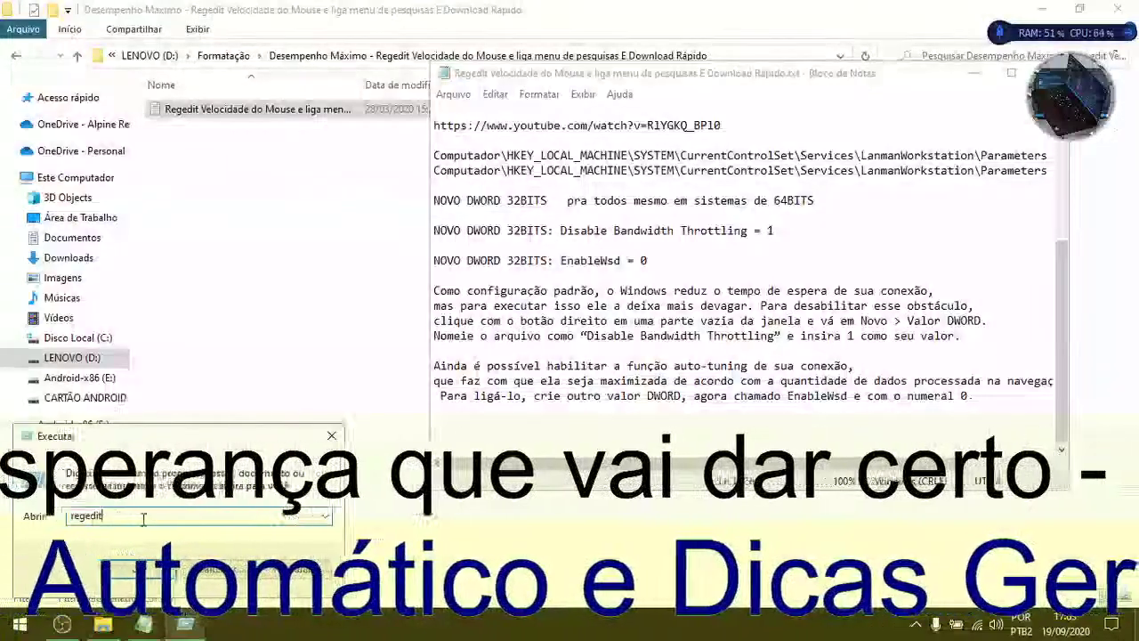
left_click(138, 570)
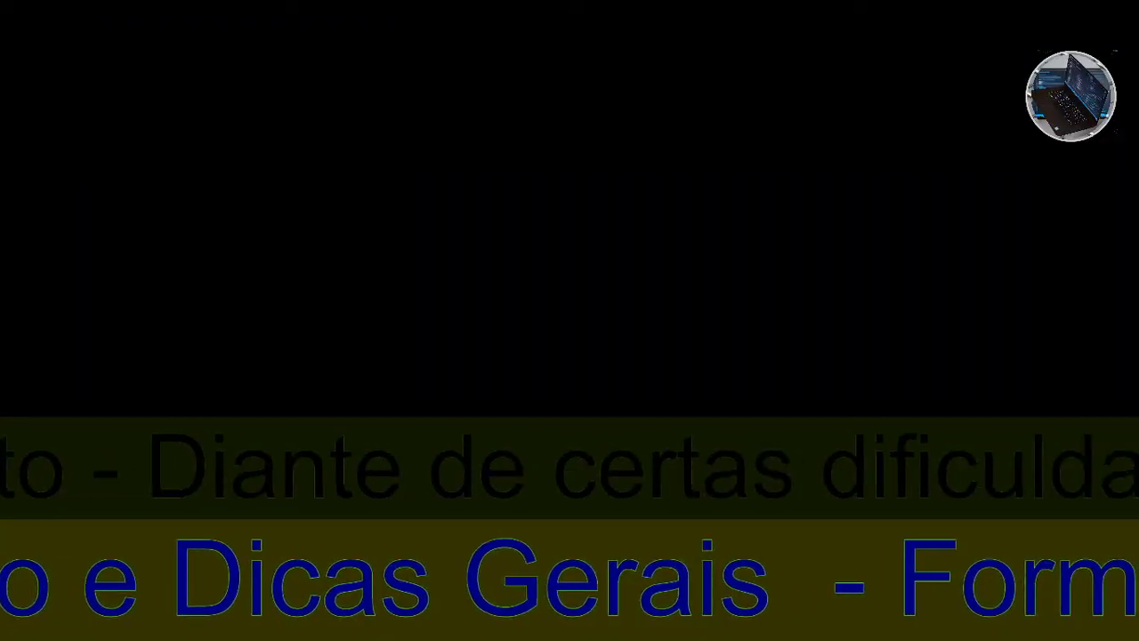
left_click(558, 339)
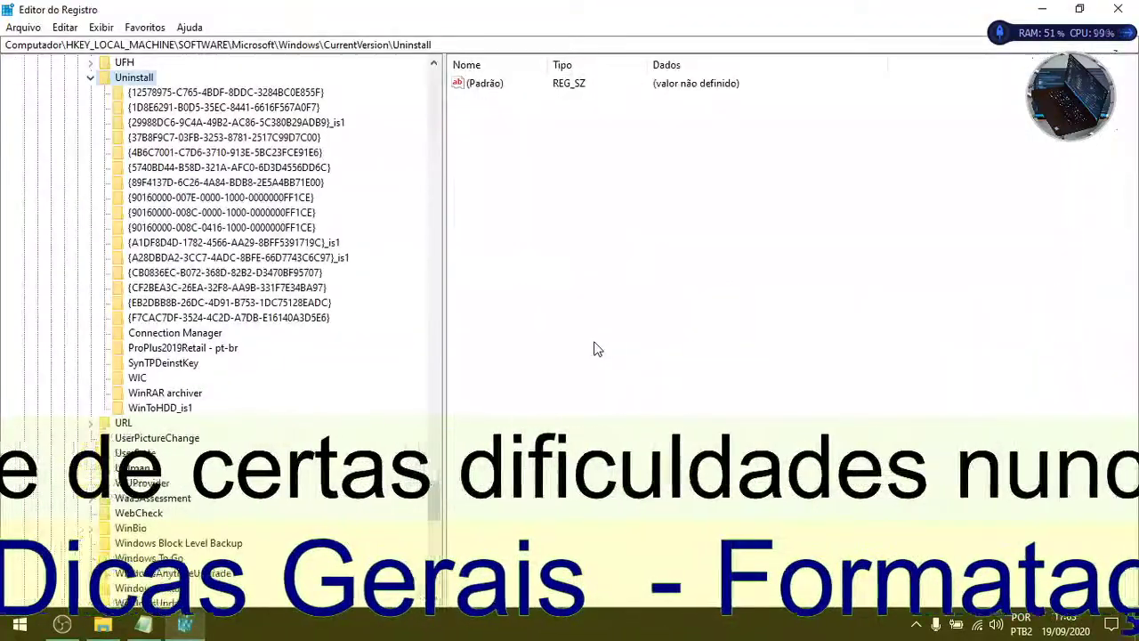
Collapse the Uninstall, CurrentVersion and Windows keys in the registry tree.
left_click(90, 77)
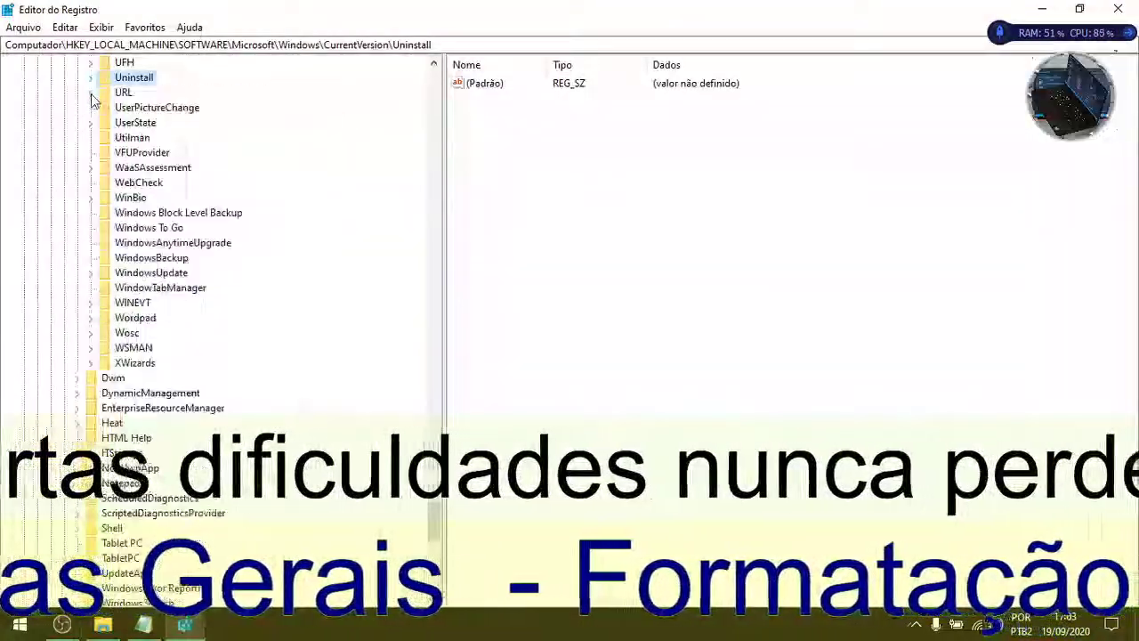
scroll(84, 275, "up", 18)
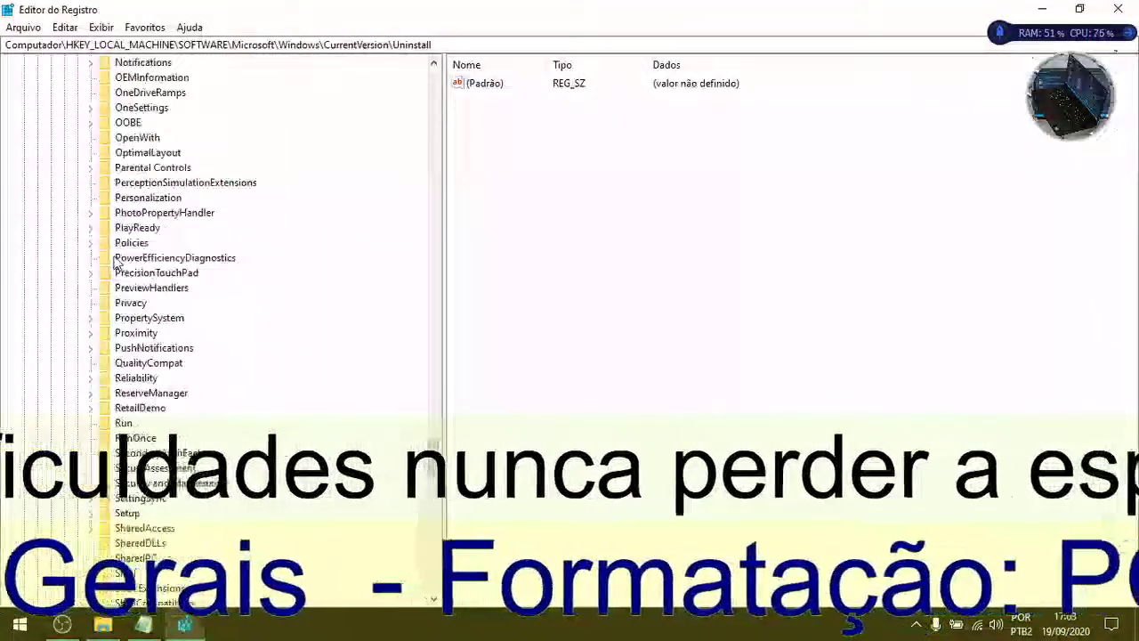
scroll(114, 261, "up", 20)
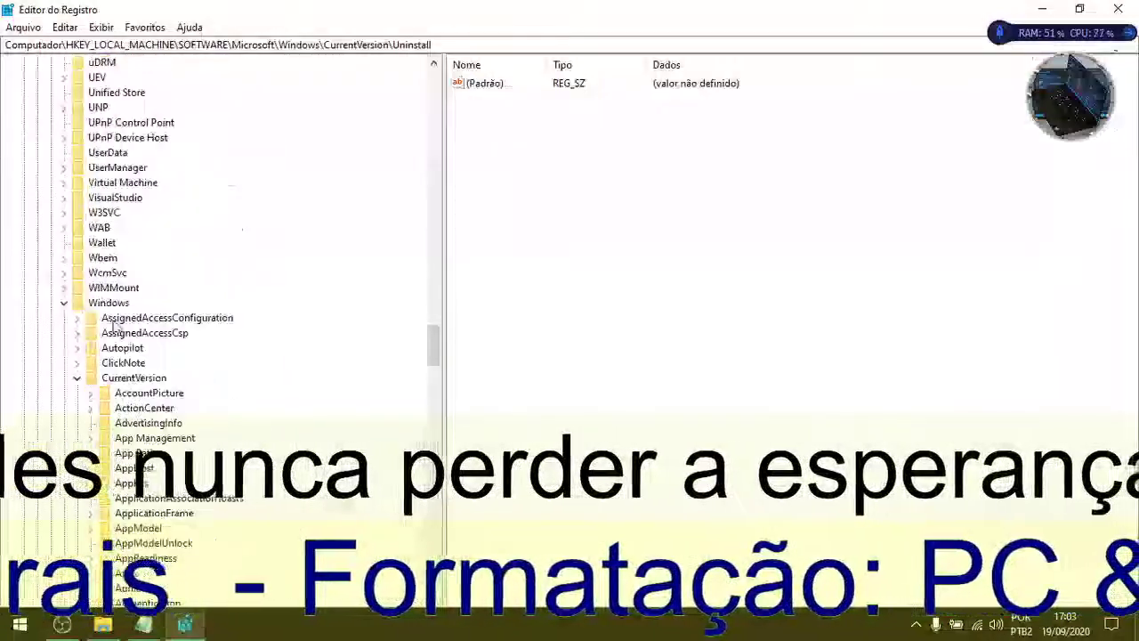
left_click(77, 377)
left_click(63, 305)
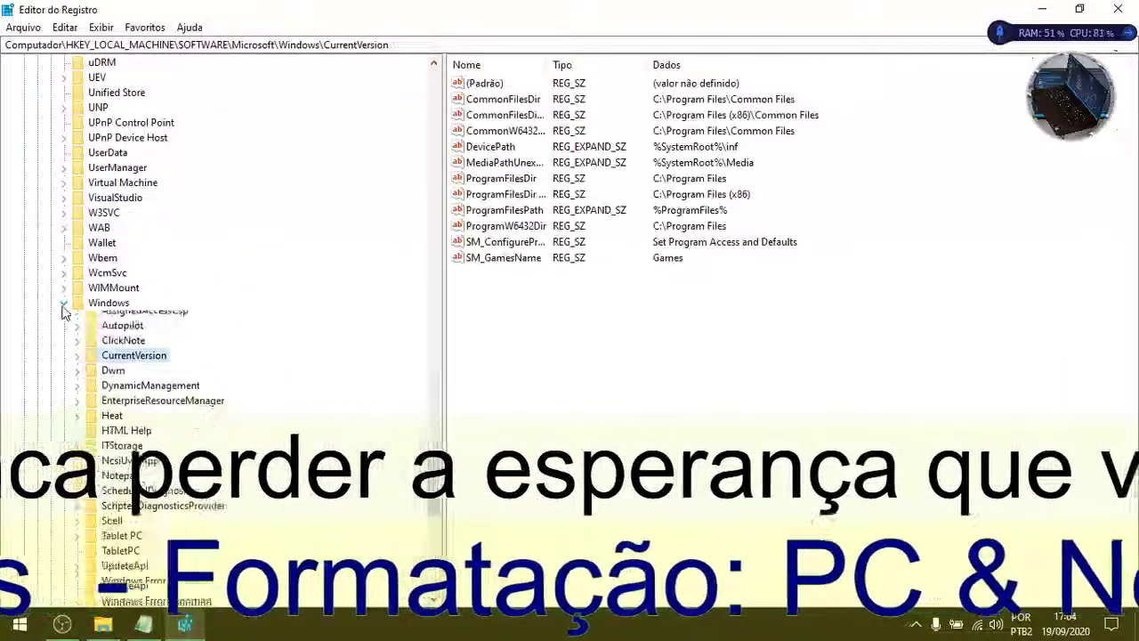
Collapse the Microsoft, SOFTWARE and HKEY_LOCAL_MACHINE keys, leaving Computador expanded to its root hives.
scroll(89, 142, "up", 11)
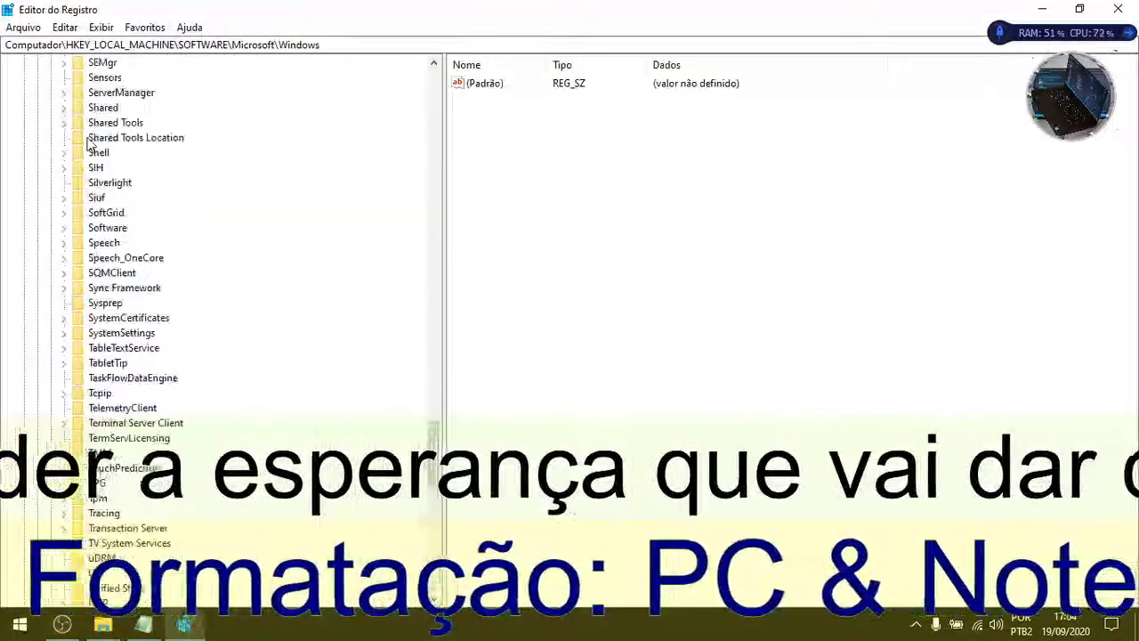
scroll(89, 142, "up", 20)
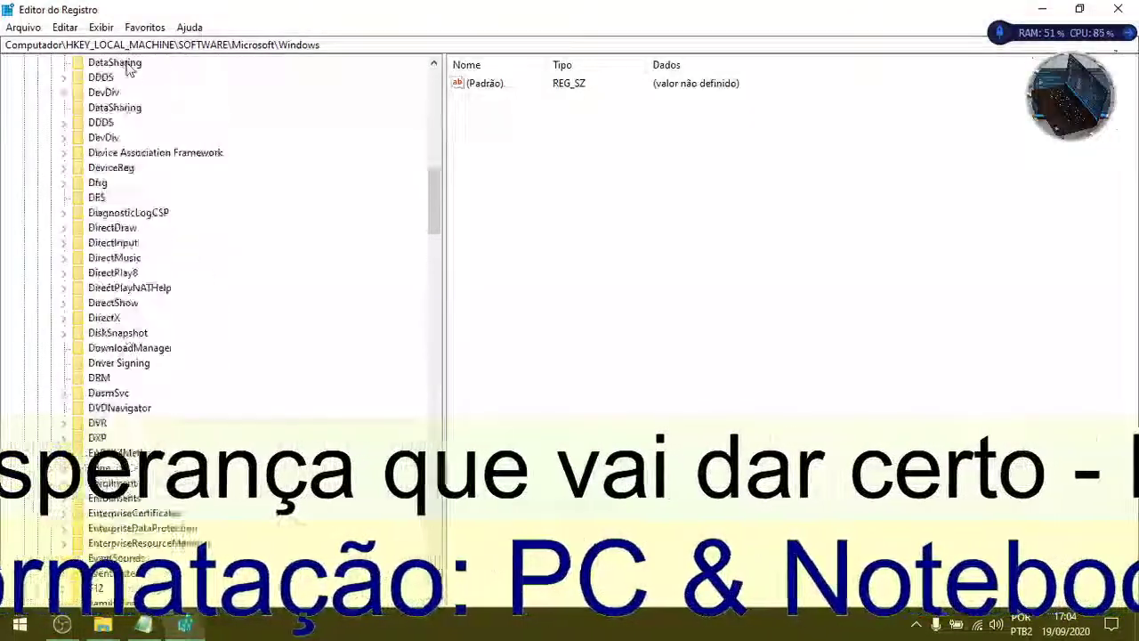
scroll(125, 76, "up", 20)
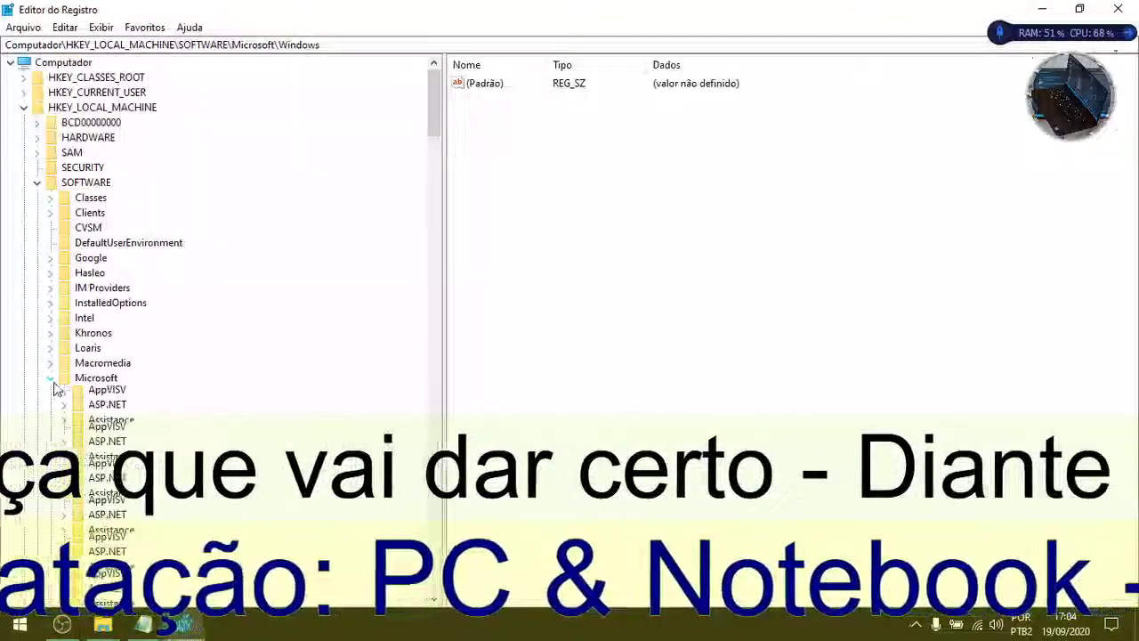
left_click(50, 379)
left_click(37, 182)
left_click(23, 108)
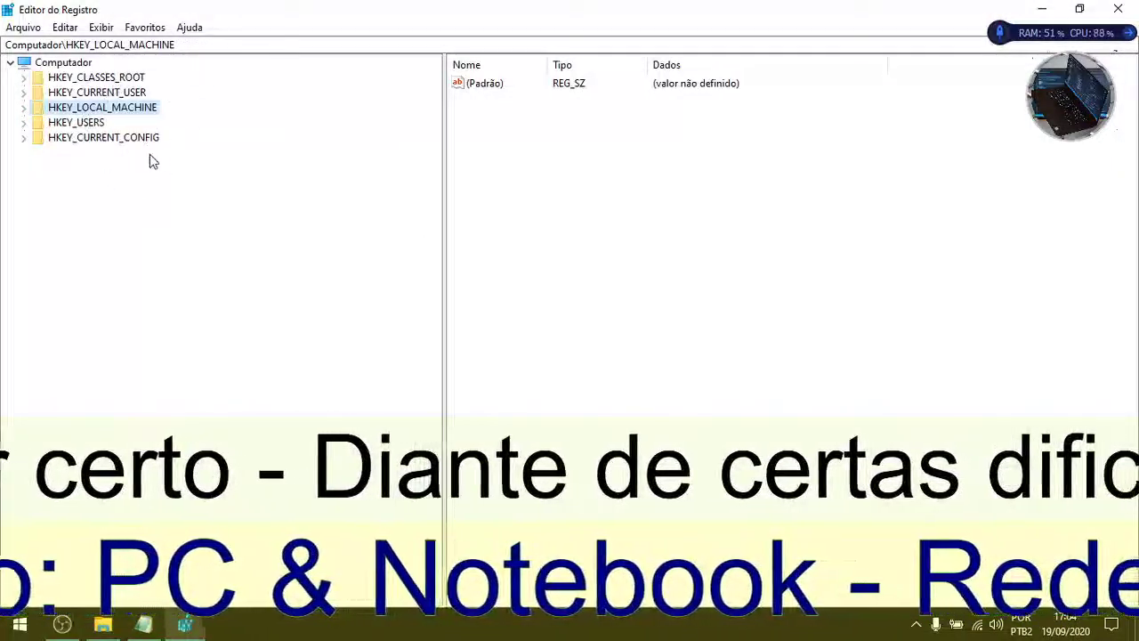
left_click(12, 64)
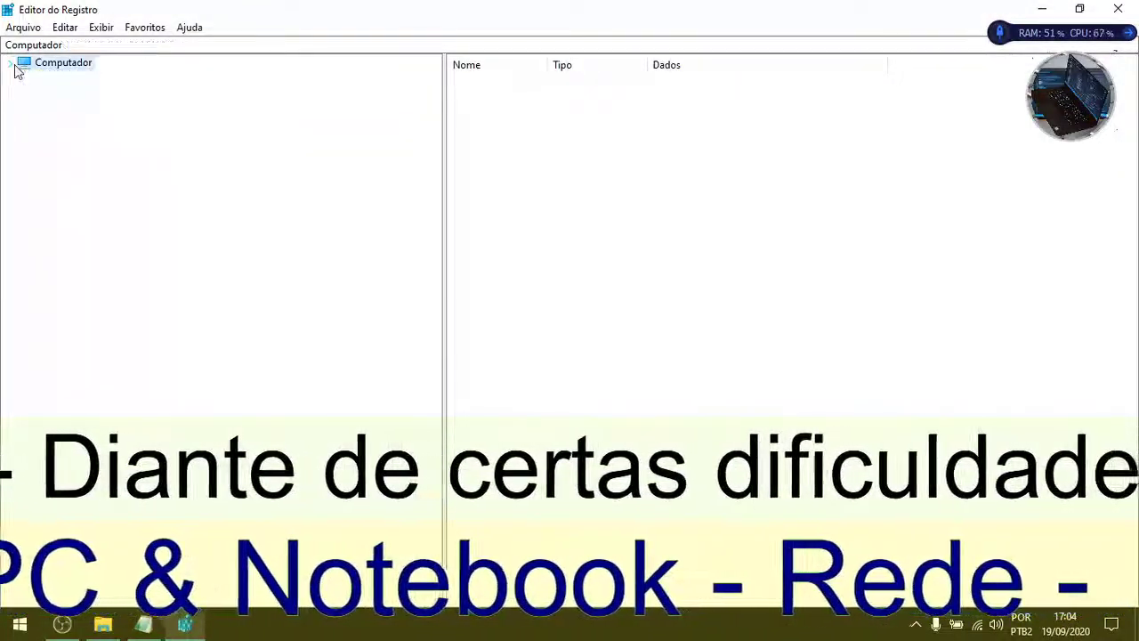
left_click(10, 64)
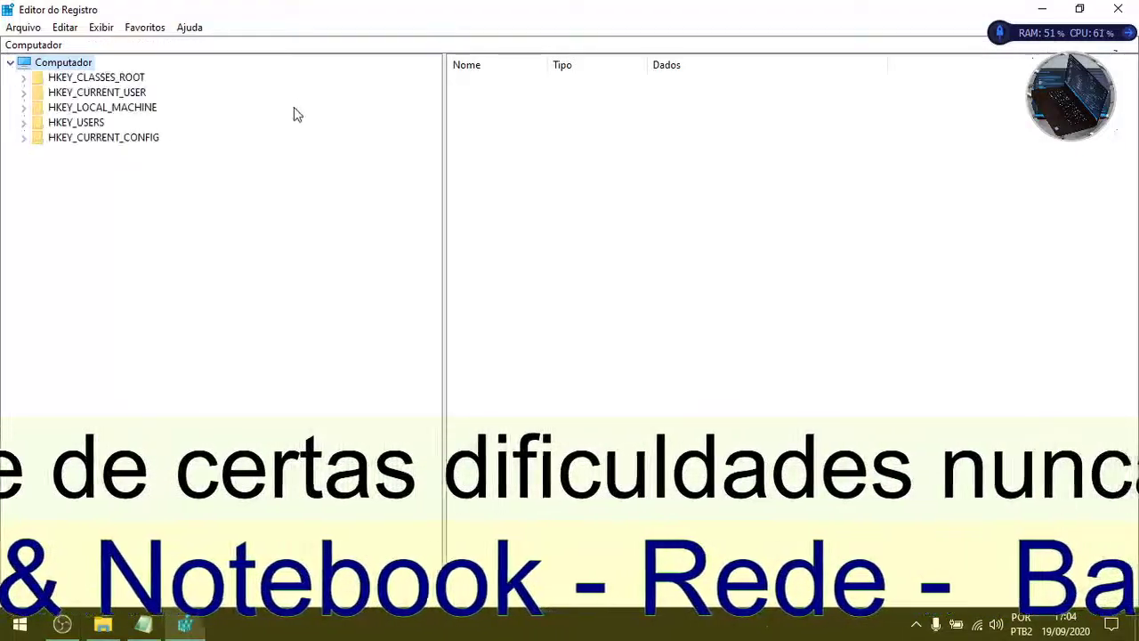
Maximize the notes file and review the registry path to the LanmanWorkstation Parameters key.
left_click(145, 627)
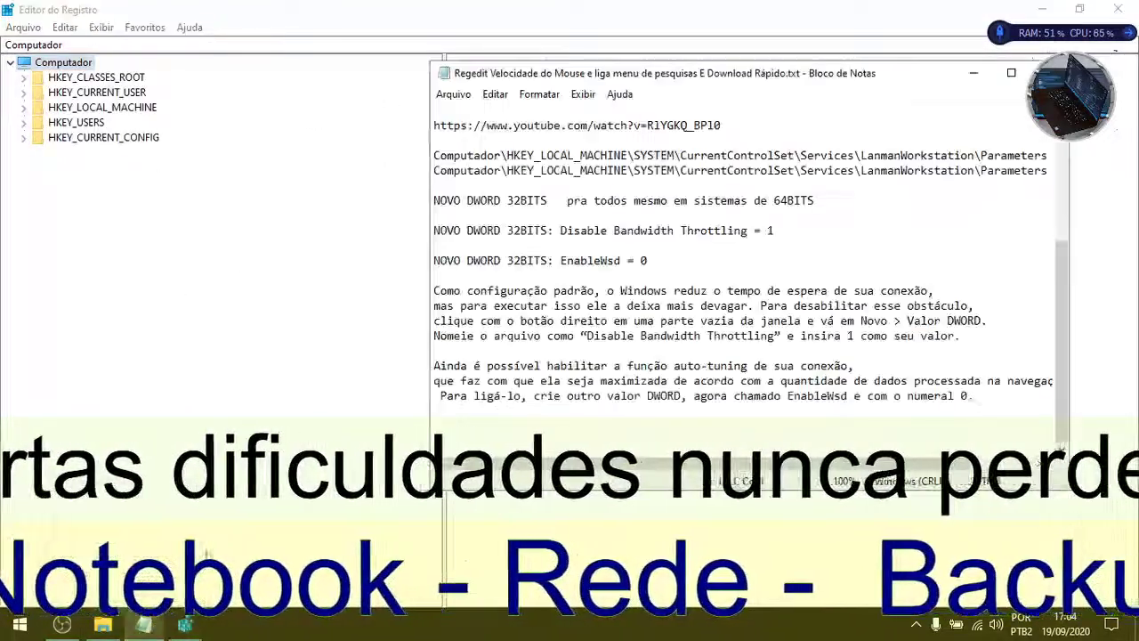
left_click(1012, 74)
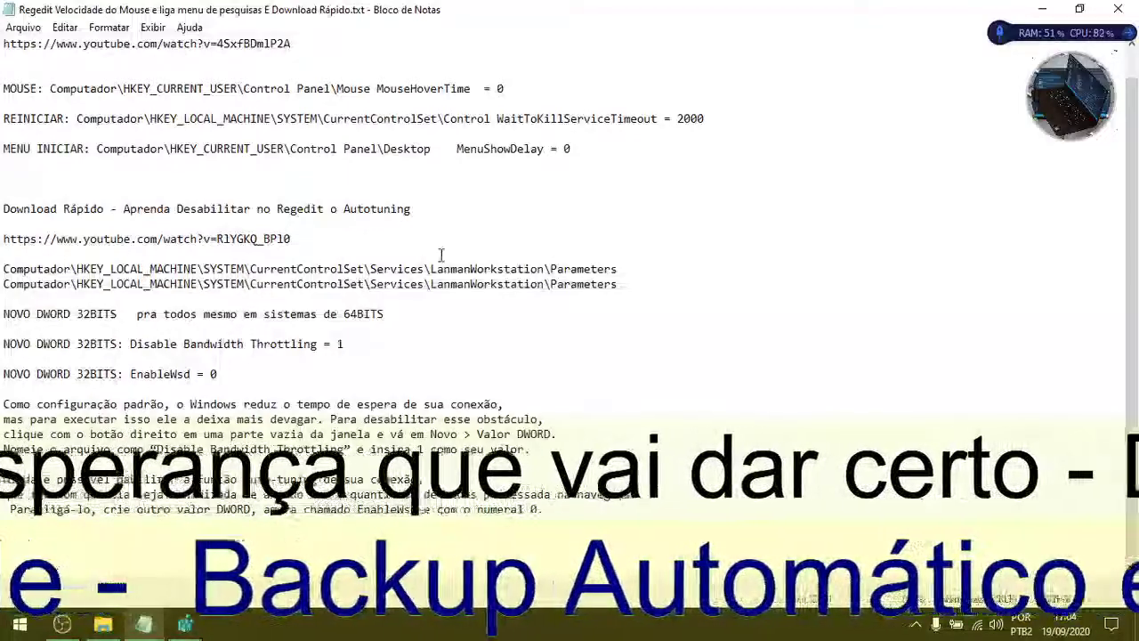
scroll(440, 256, "up", 1)
left_click_drag(621, 299, 5, 300)
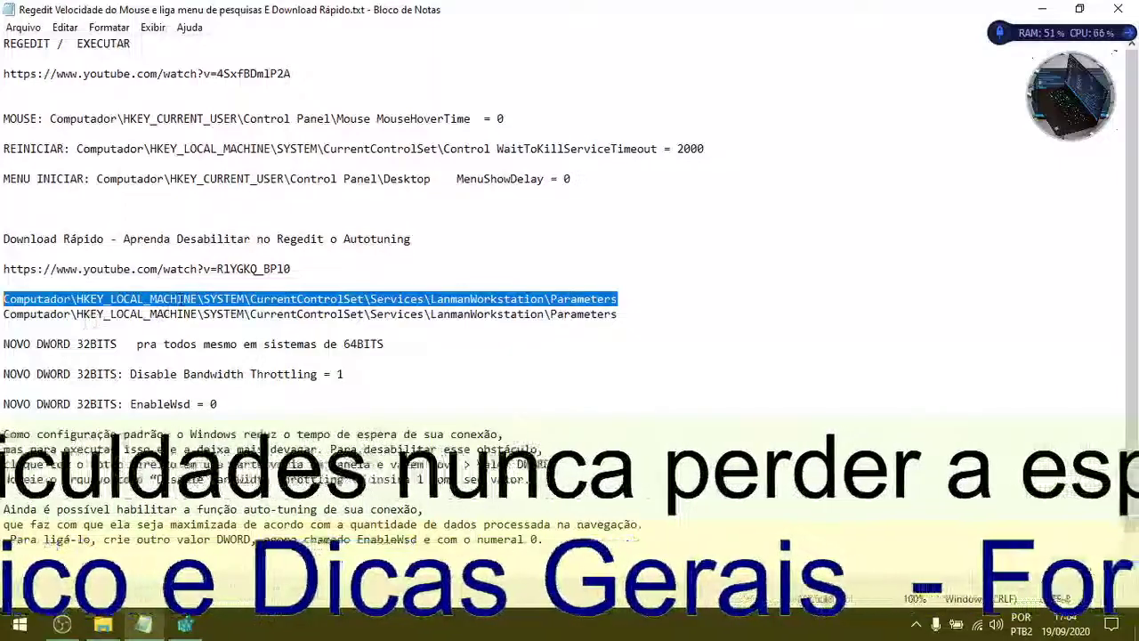
left_click(183, 300)
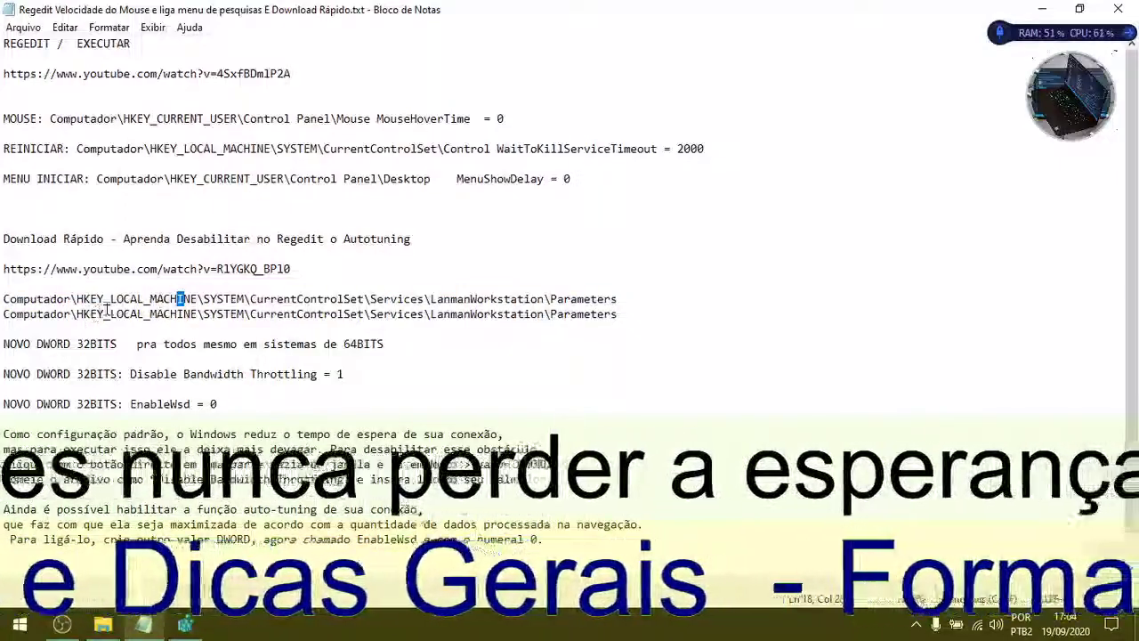
left_click(194, 302)
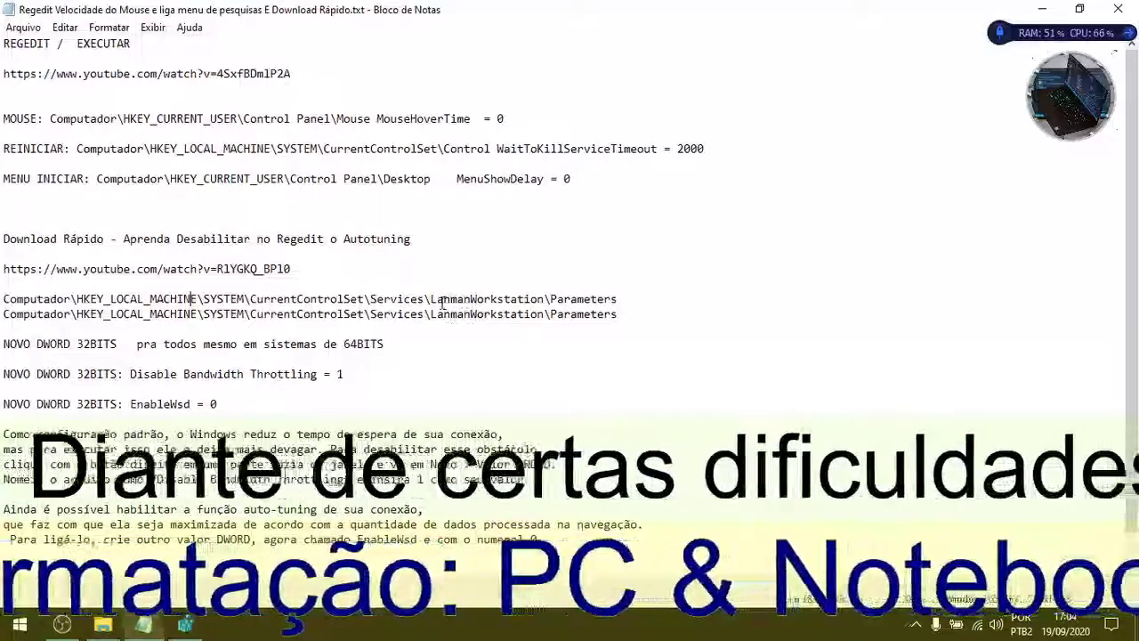
left_click_drag(432, 300, 546, 299)
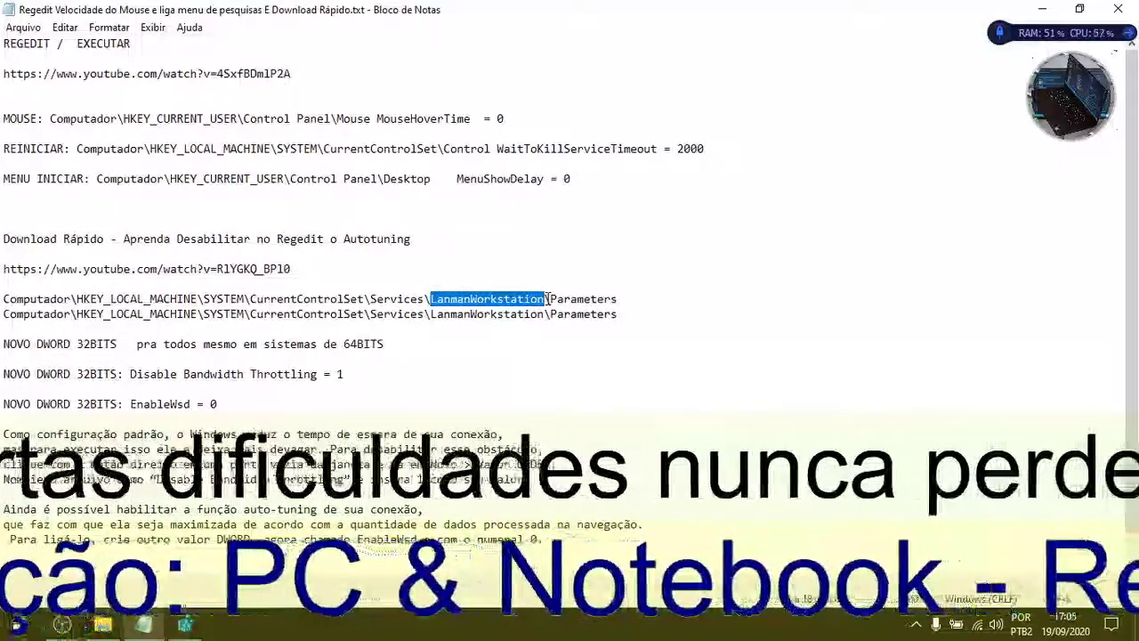
left_click_drag(545, 299, 627, 300)
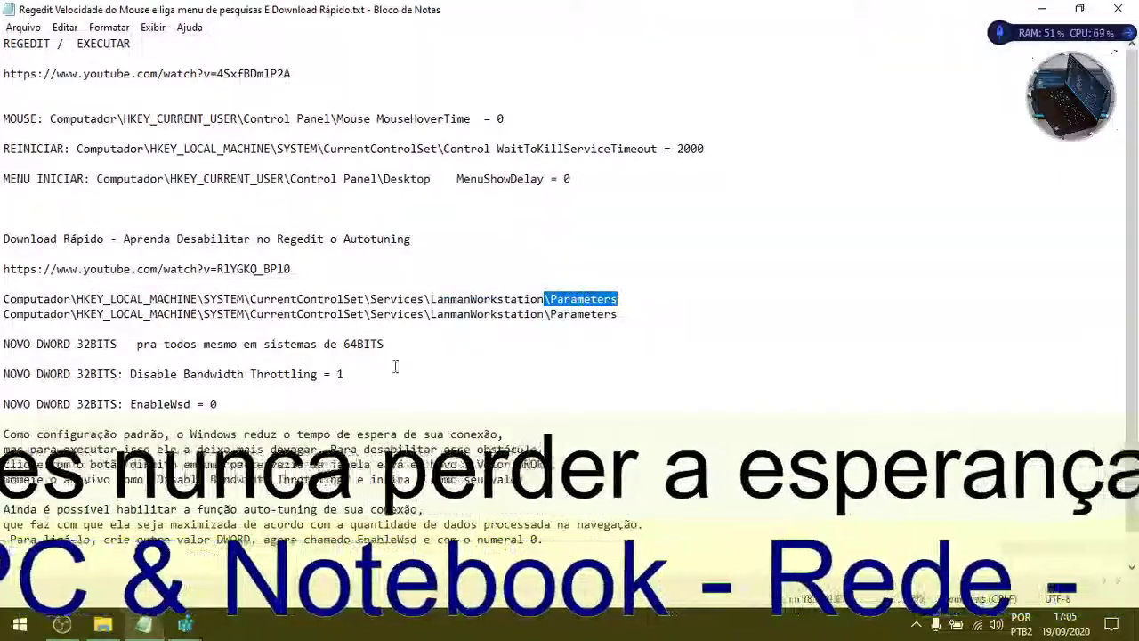
Copy the path Computador\HKEY_LOCAL_MACHINE\SYSTEM\CurrentControlSet\Services\LanmanWorkstation\Parameters from the notes and go to that key in the Registry Editor.
left_click_drag(629, 297, 4, 307)
key("ctrl+c")
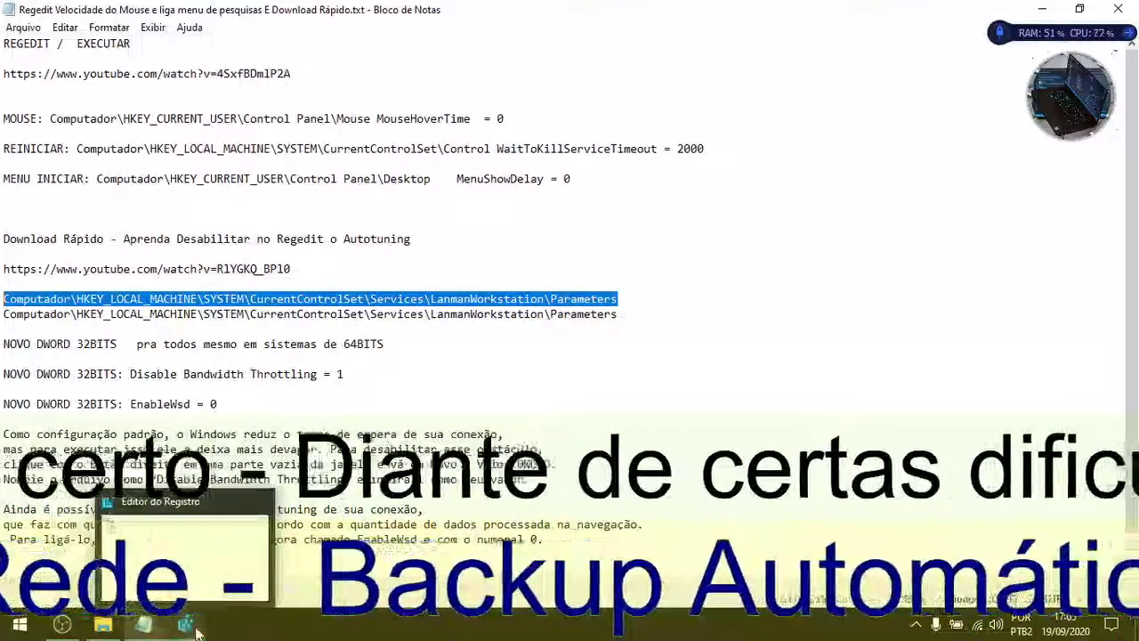
left_click(197, 630)
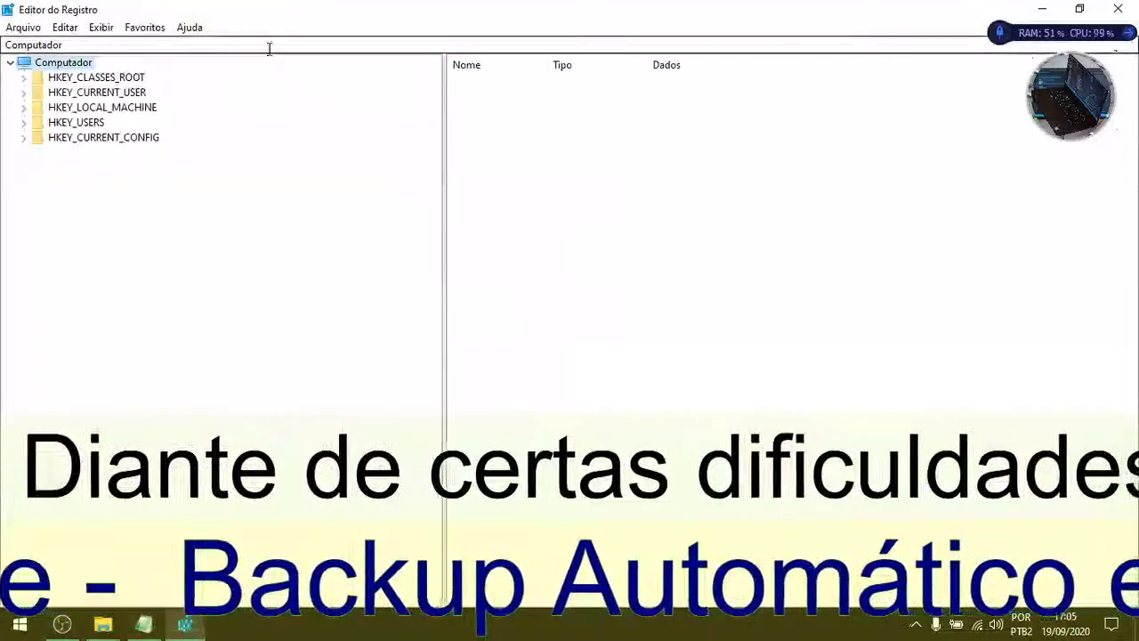
left_click(267, 46)
key("ctrl+a")
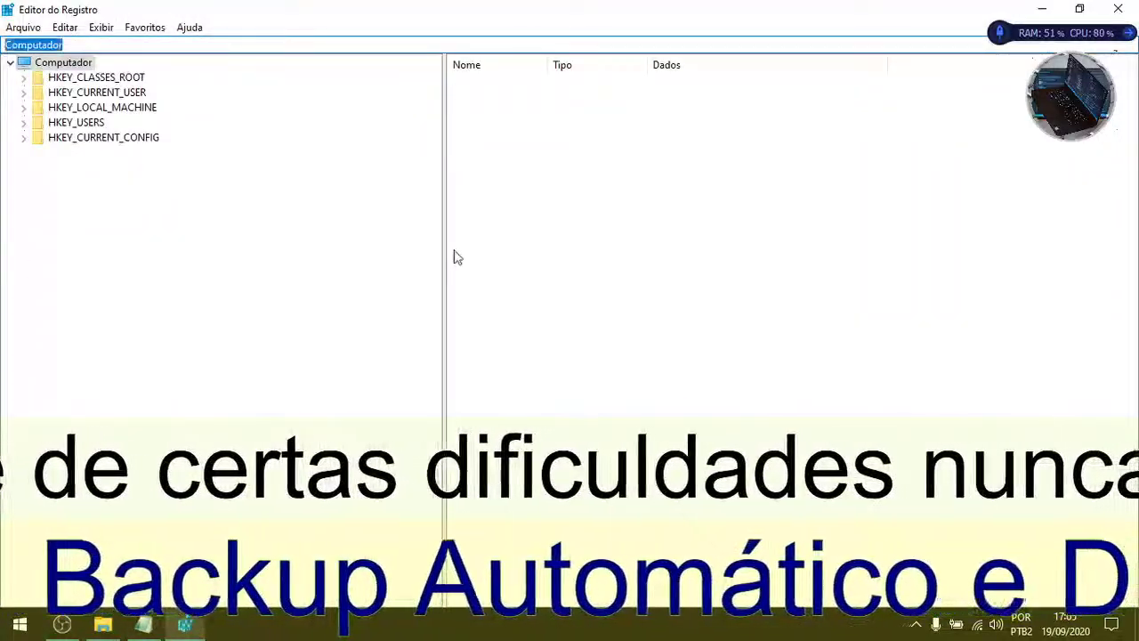
key("ctrl+v")
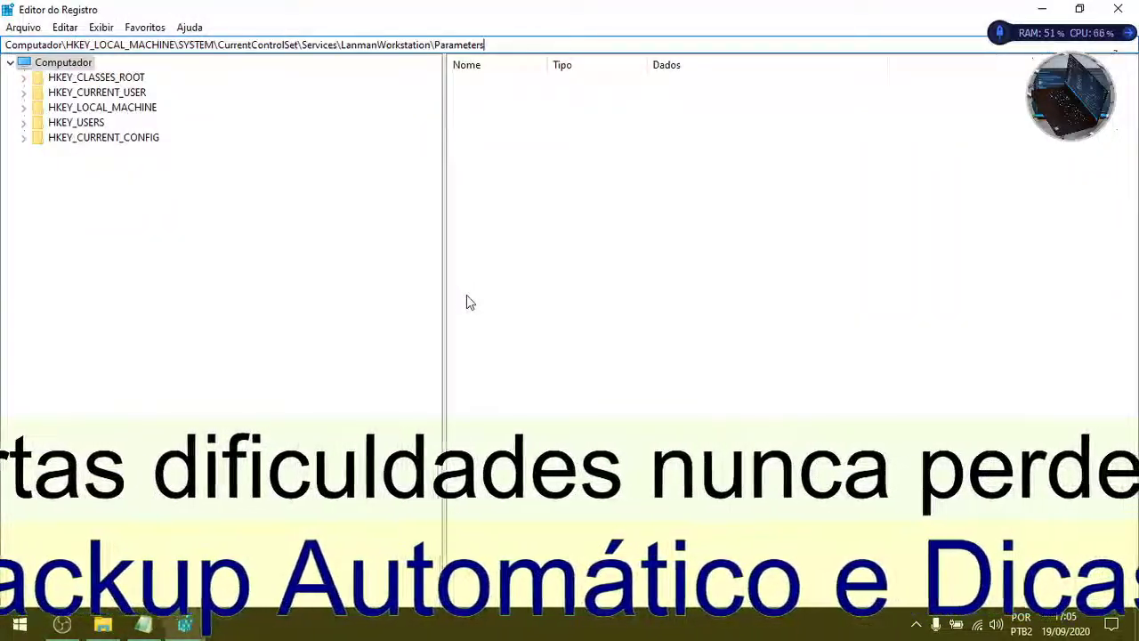
key("Return")
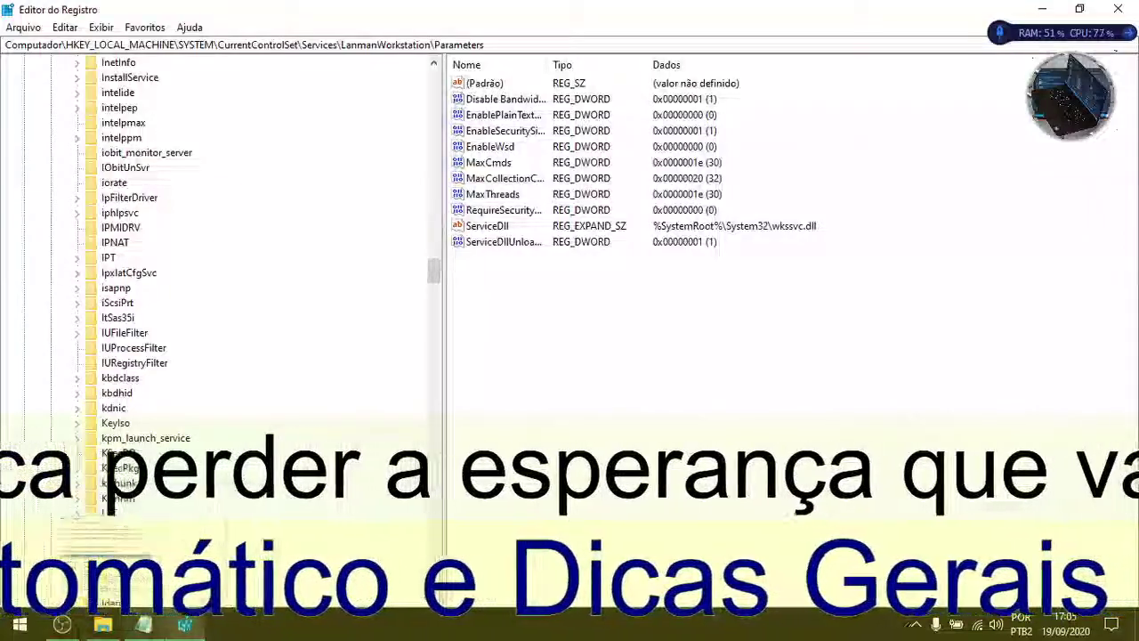
Check in the notes which DWORD bit size to use on 64-bit systems.
left_click(139, 627)
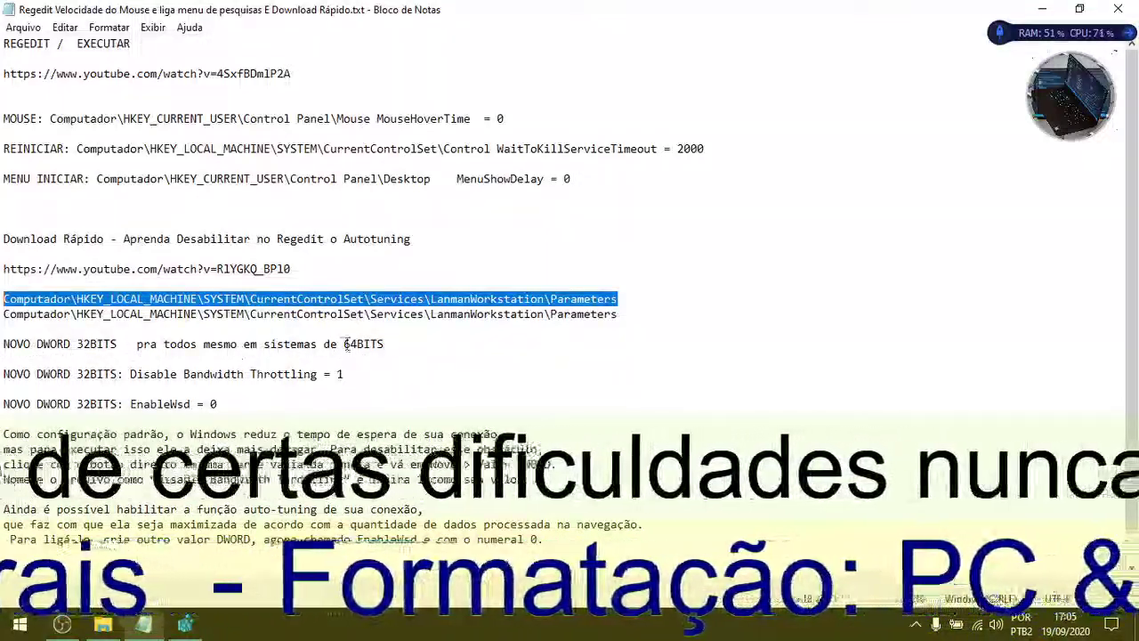
left_click_drag(346, 344, 403, 343)
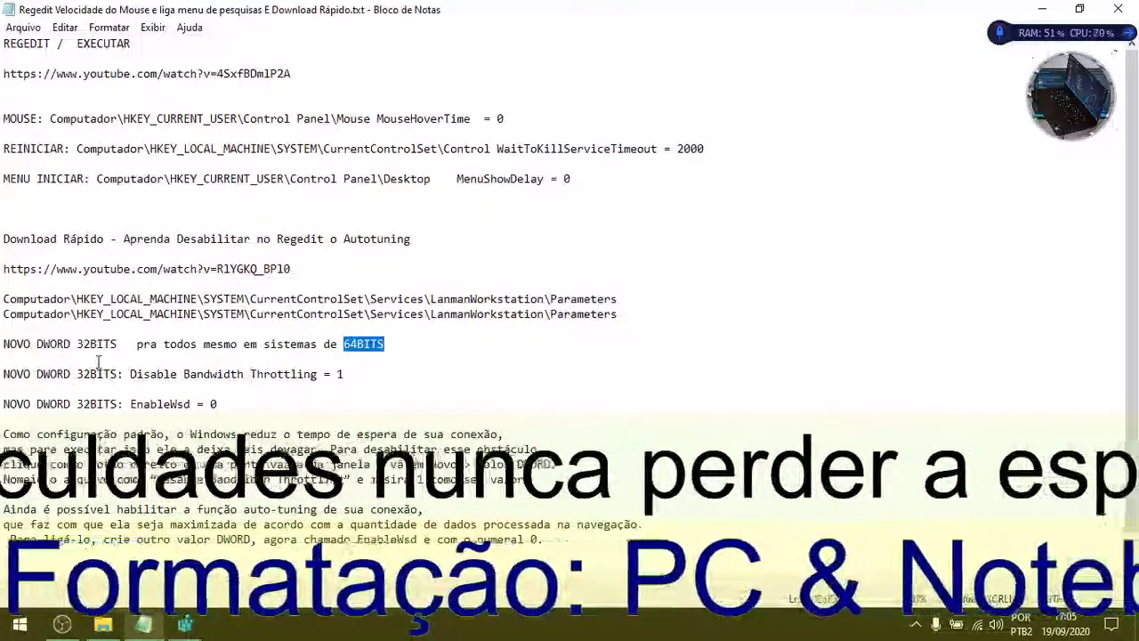
left_click_drag(78, 348, 114, 347)
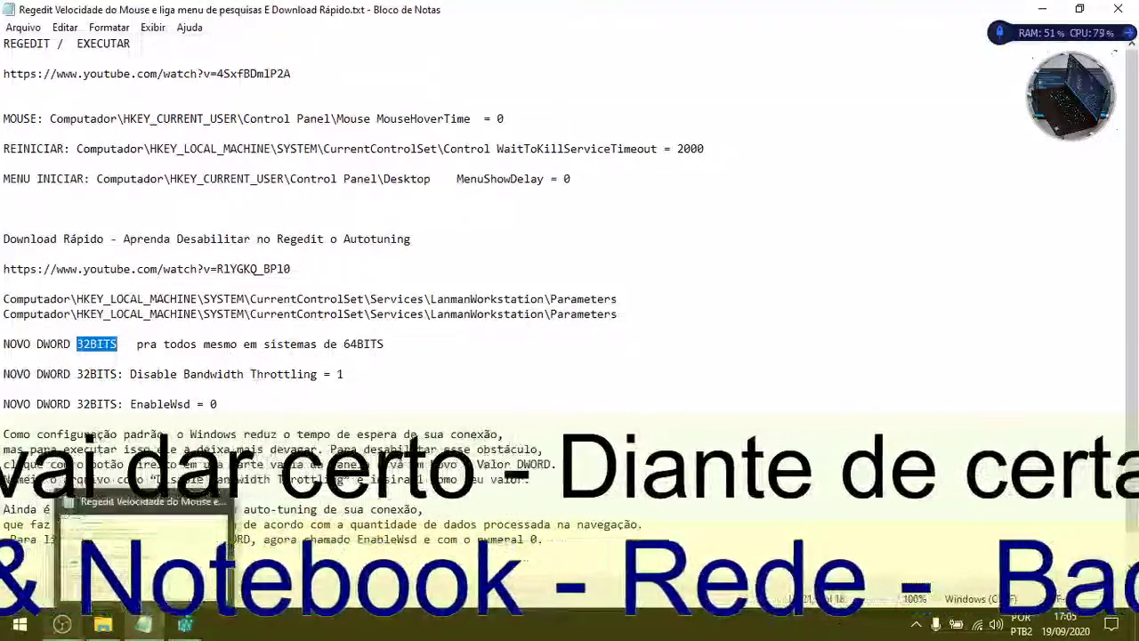
Back in the Registry Editor, view the new value types offered for the Parameters key, including Valor DWORD (32 bits), without creating one.
left_click(184, 624)
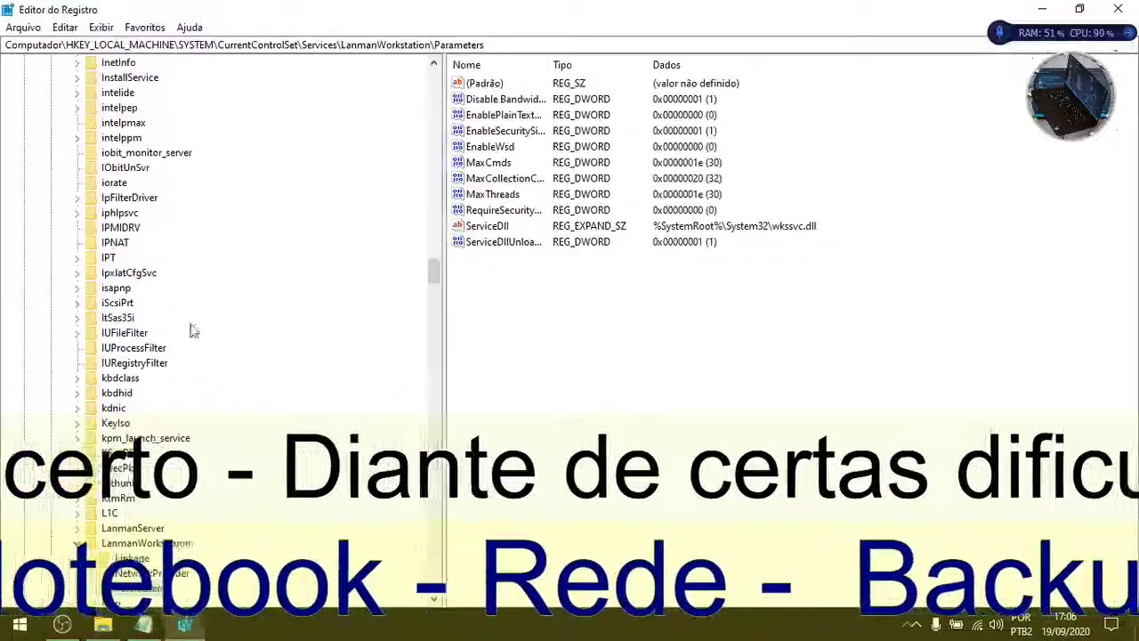
scroll(134, 440, "down", 3)
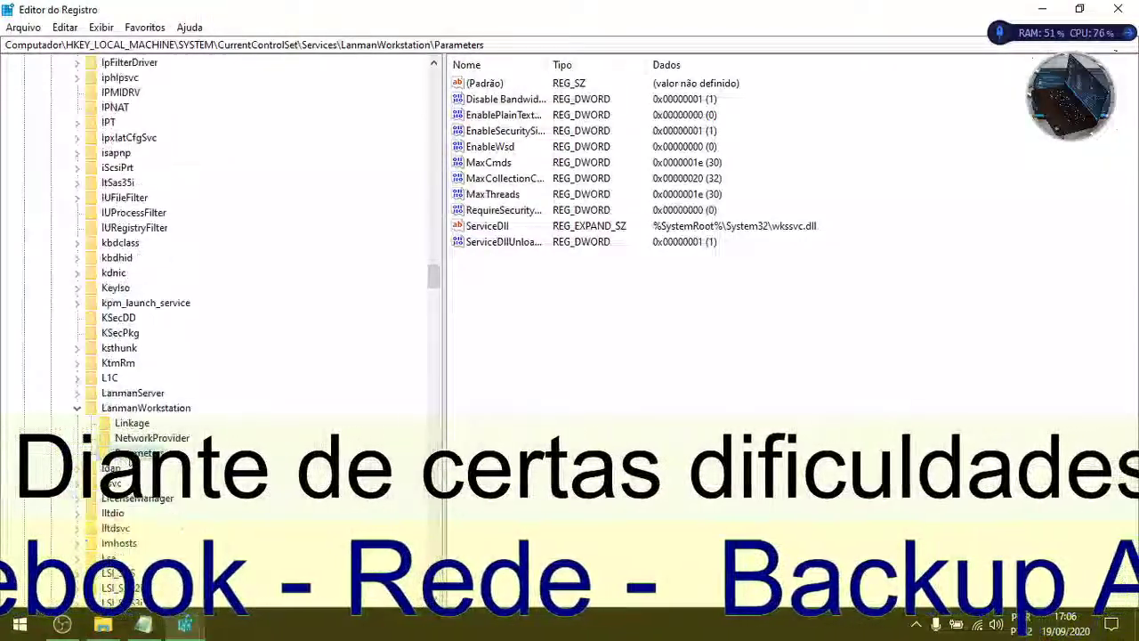
right_click(134, 452)
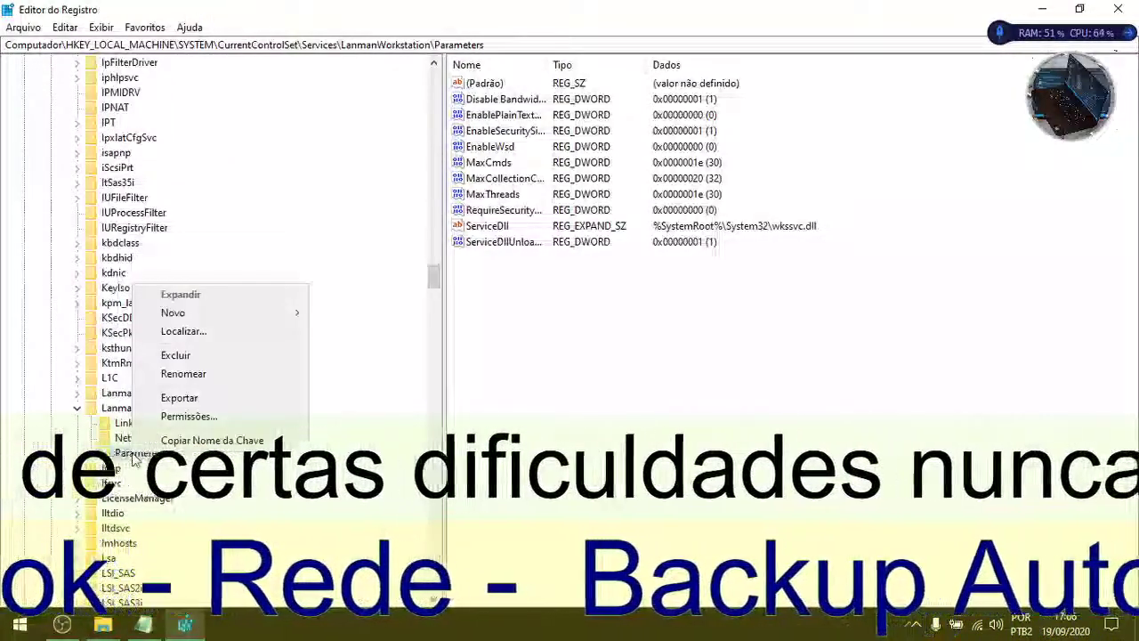
mouse_move(196, 316)
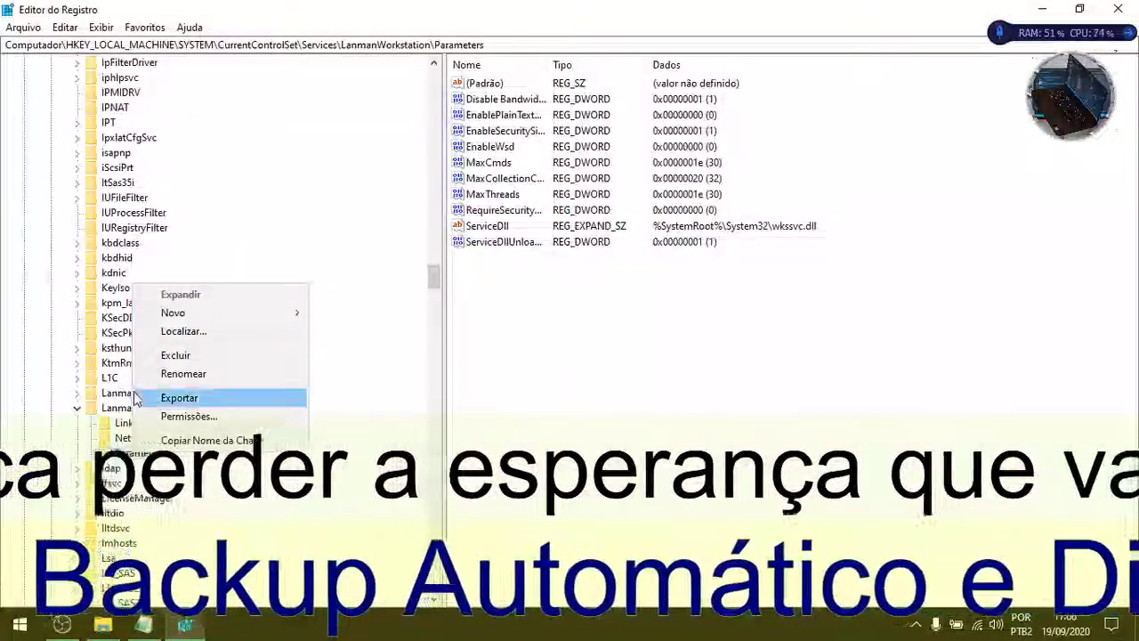
right_click(656, 321)
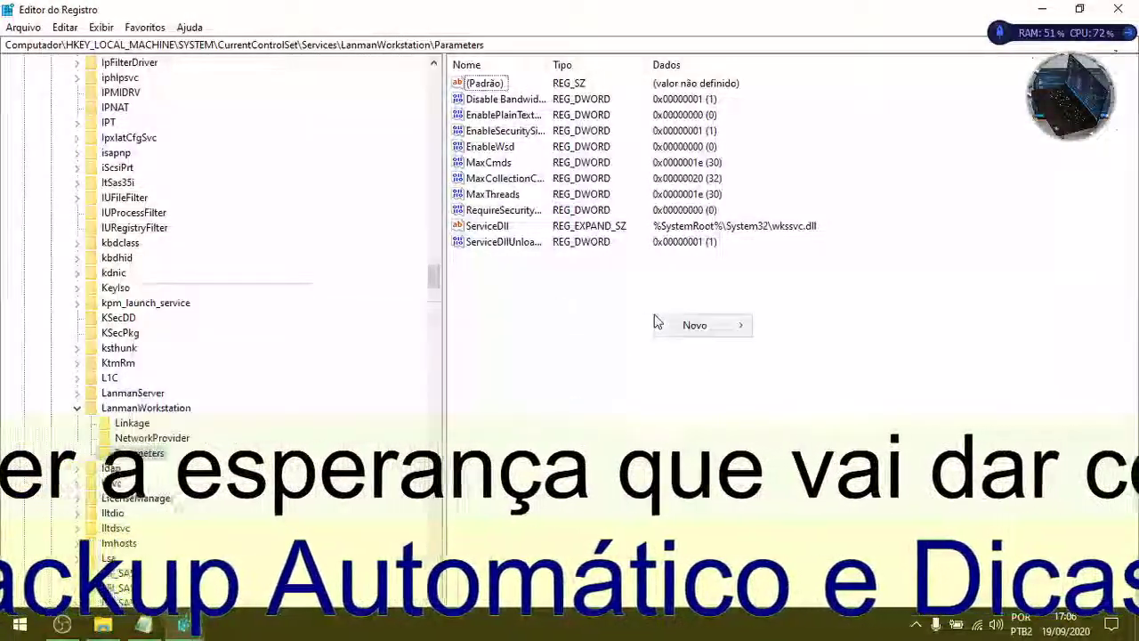
mouse_move(725, 326)
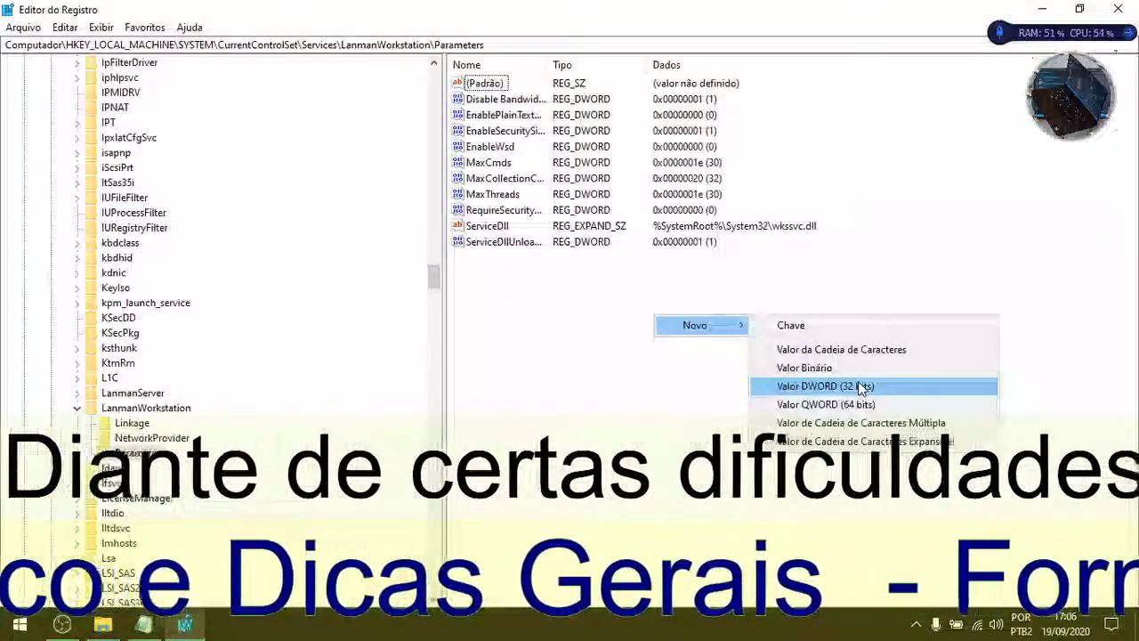
left_click(560, 305)
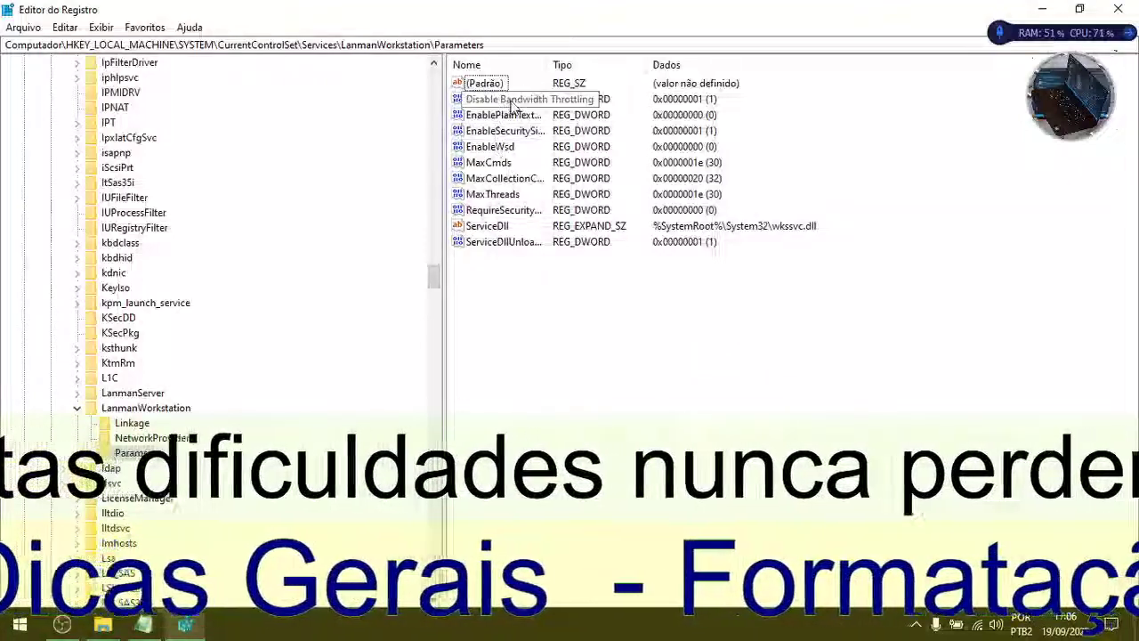
Check the name and data for the first new DWORD value in the notes file.
left_click(143, 624)
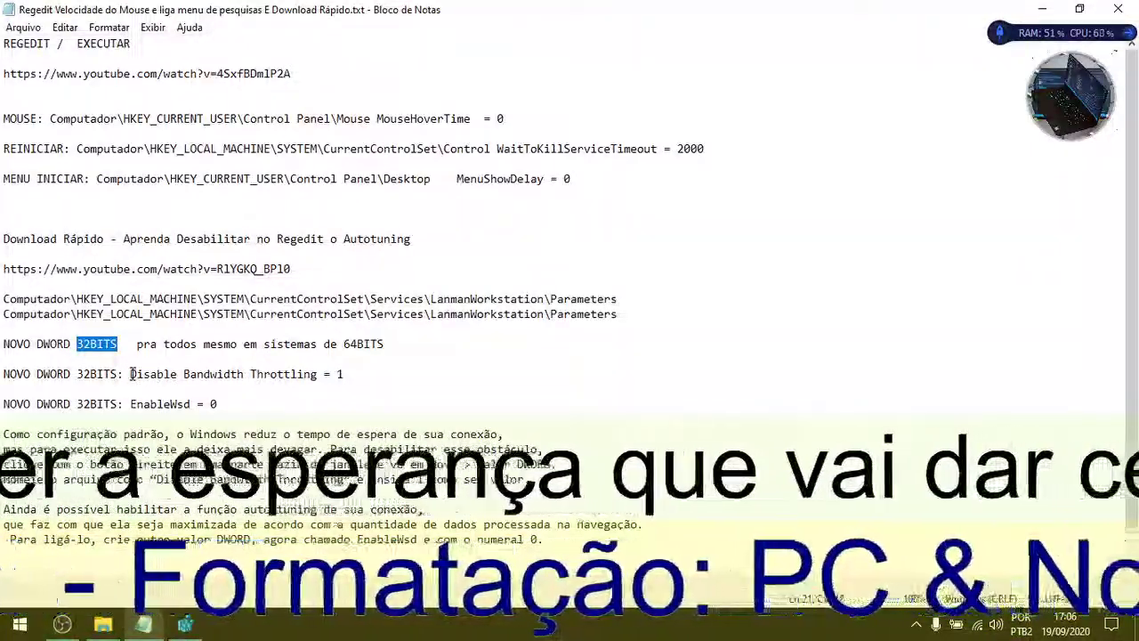
left_click(132, 374)
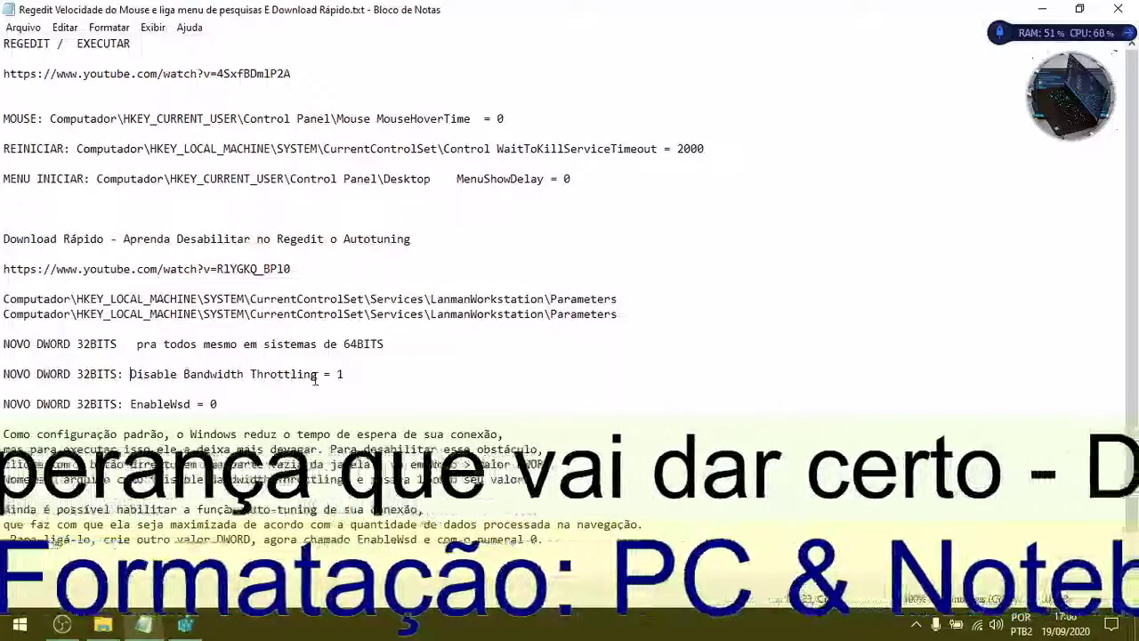
left_click_drag(317, 375, 124, 381)
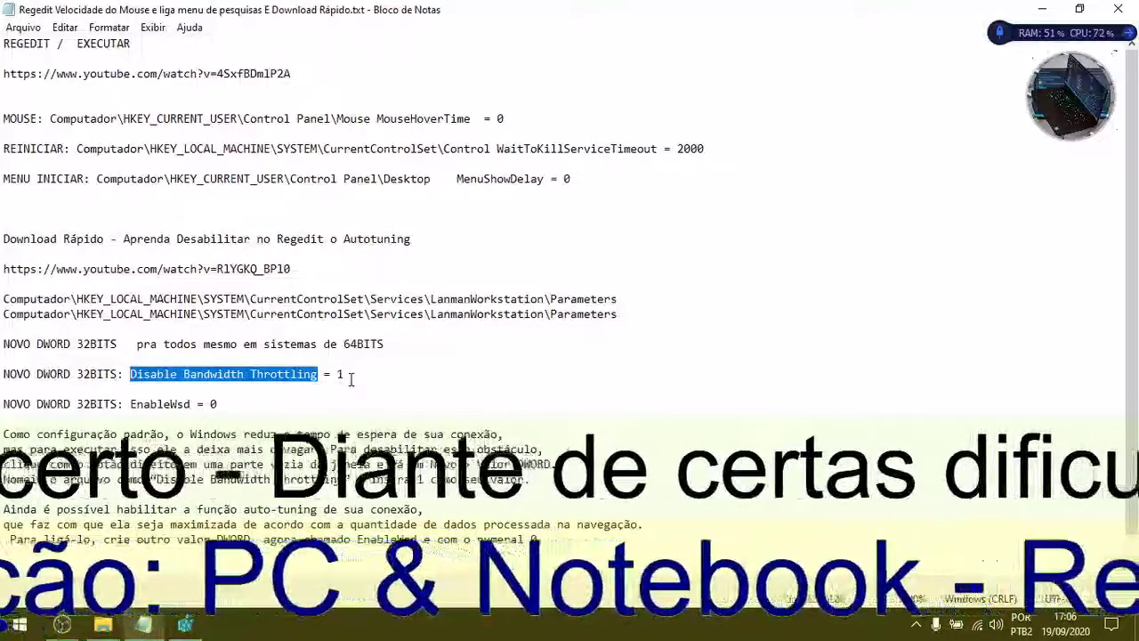
Inspect the Disable Bandwidth Throttling value in the Registry Editor using the Decimal base, and close it without saving.
left_click(185, 624)
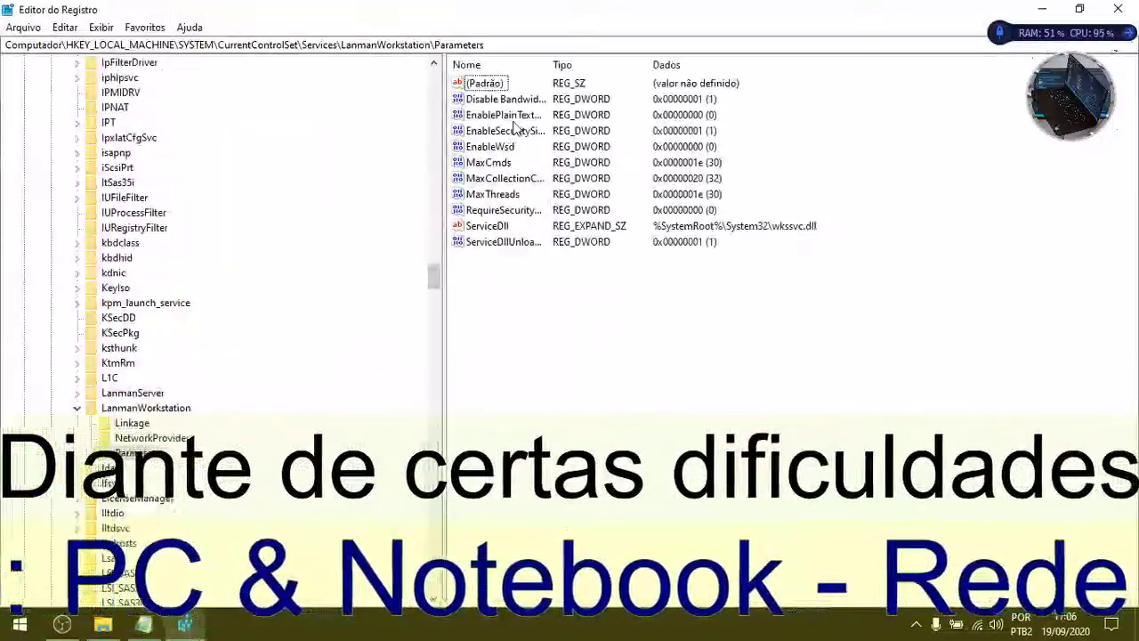
double_click(512, 100)
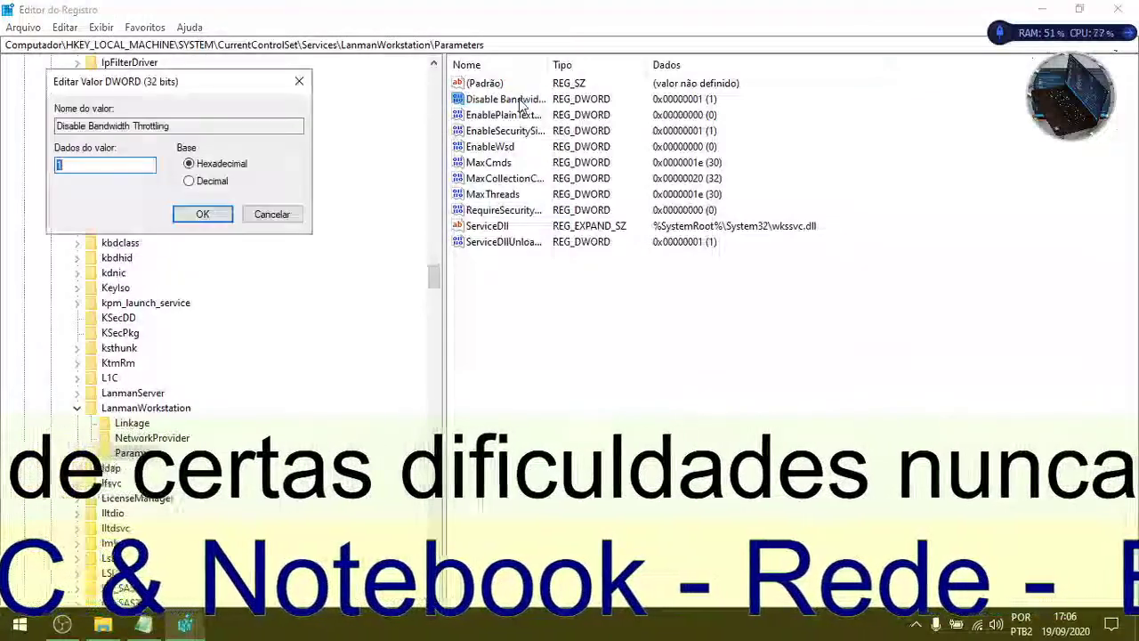
left_click(189, 181)
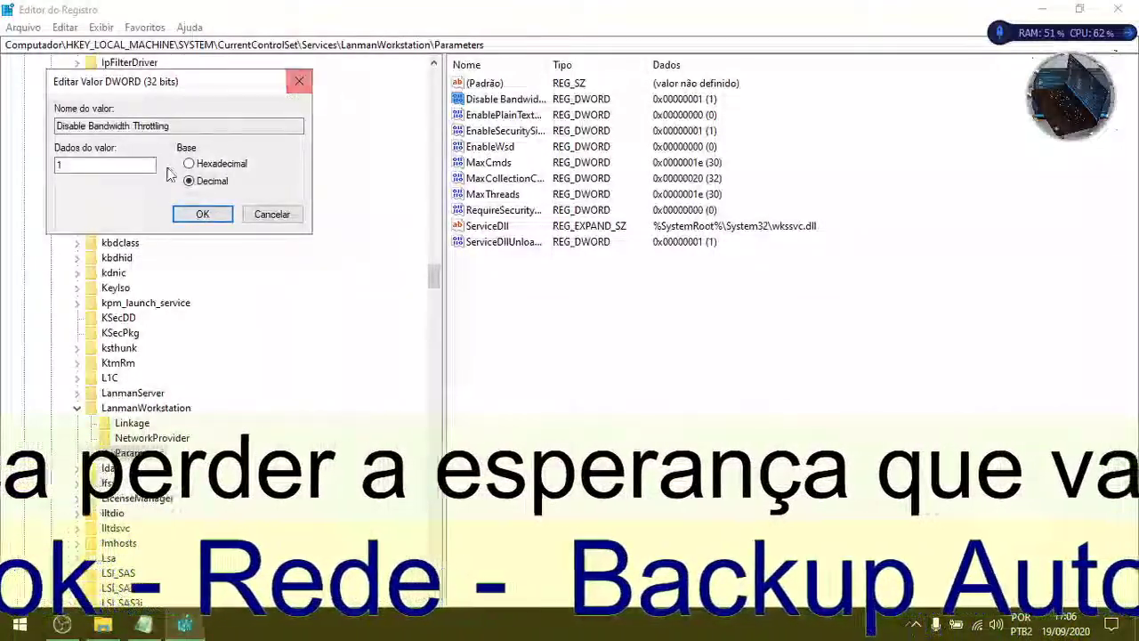
left_click_drag(169, 127, 55, 142)
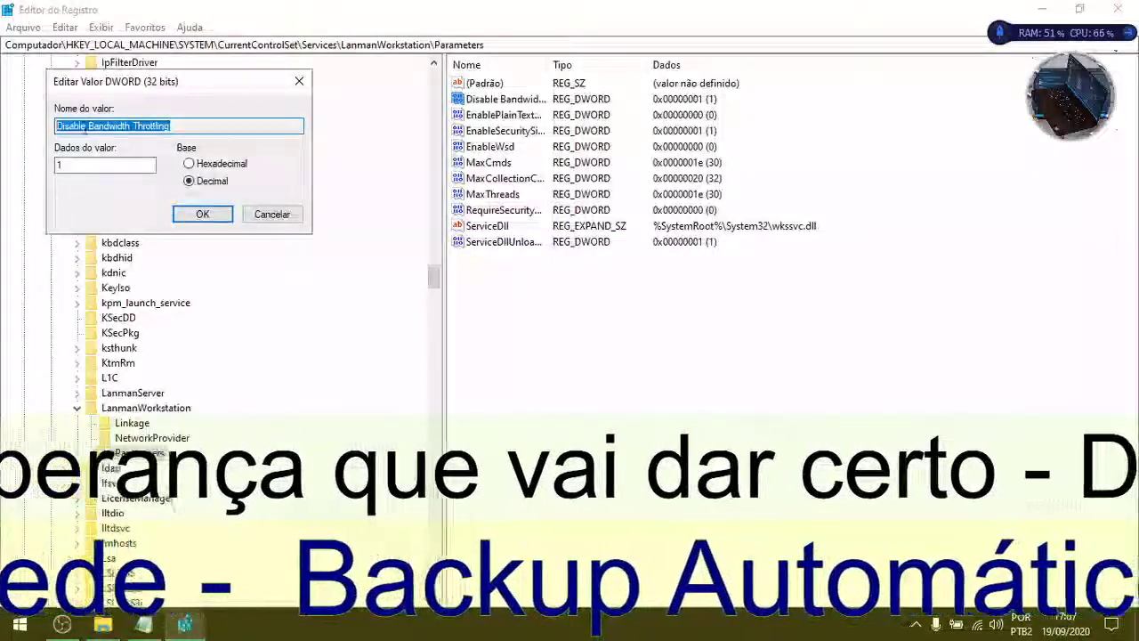
left_click(293, 82)
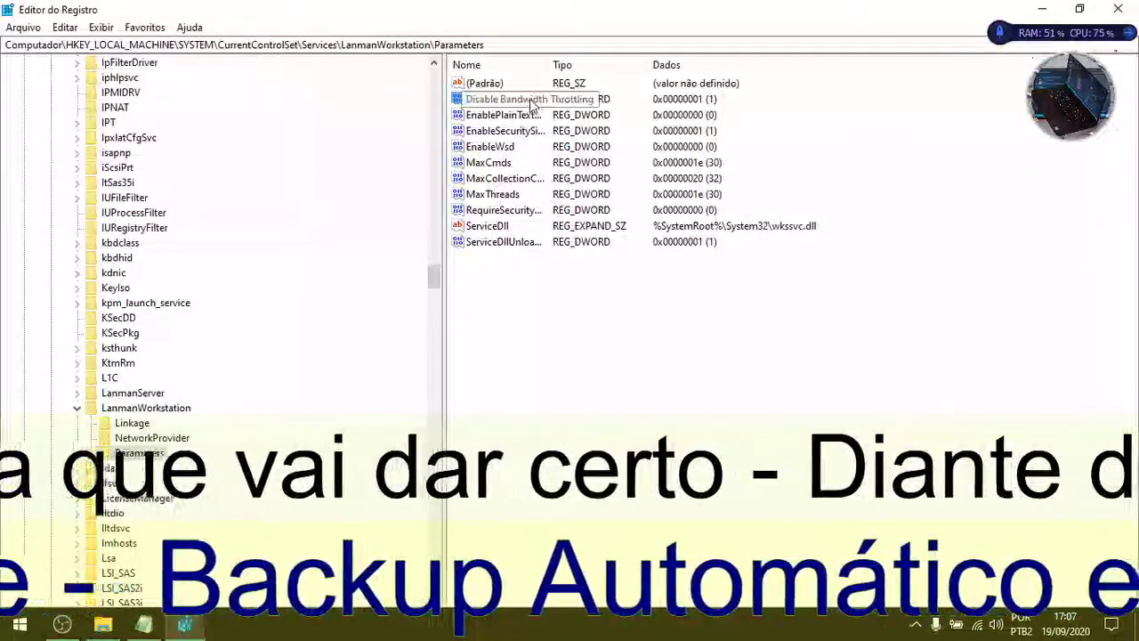
Try the rename option on the Disable Bandwidth Throttling value and view the new value types again.
right_click(532, 104)
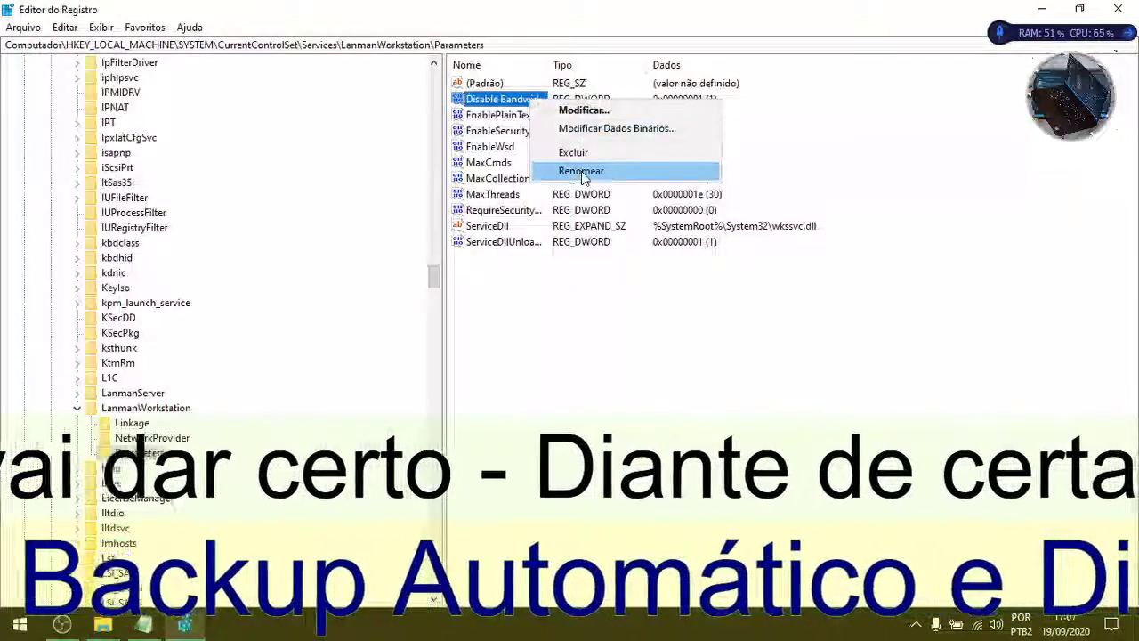
left_click(582, 170)
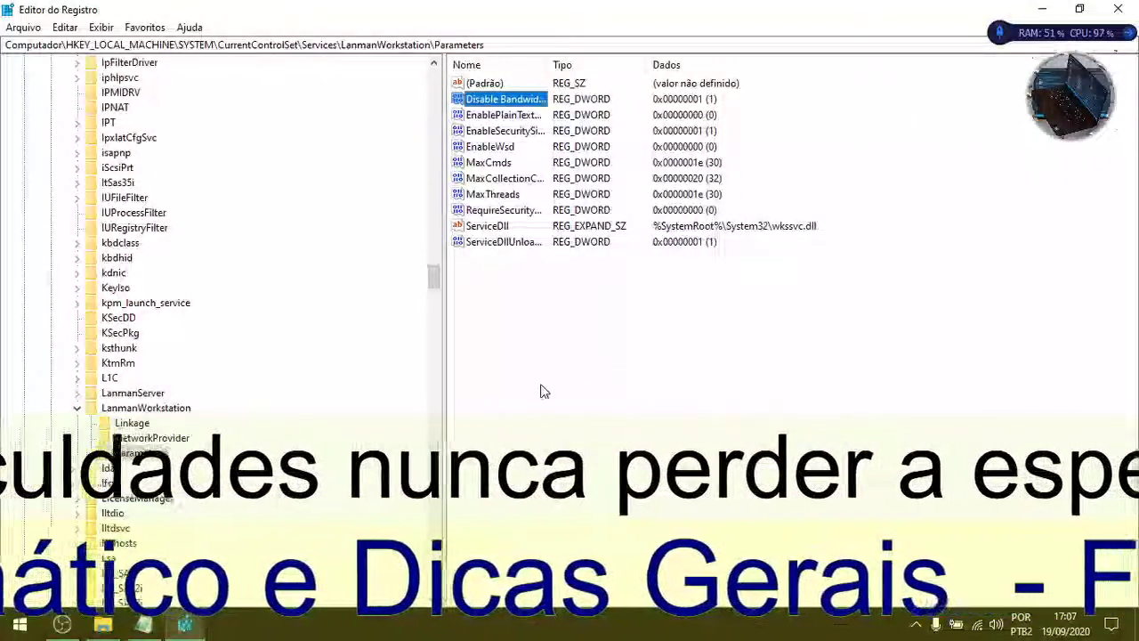
right_click(541, 388)
mouse_move(622, 389)
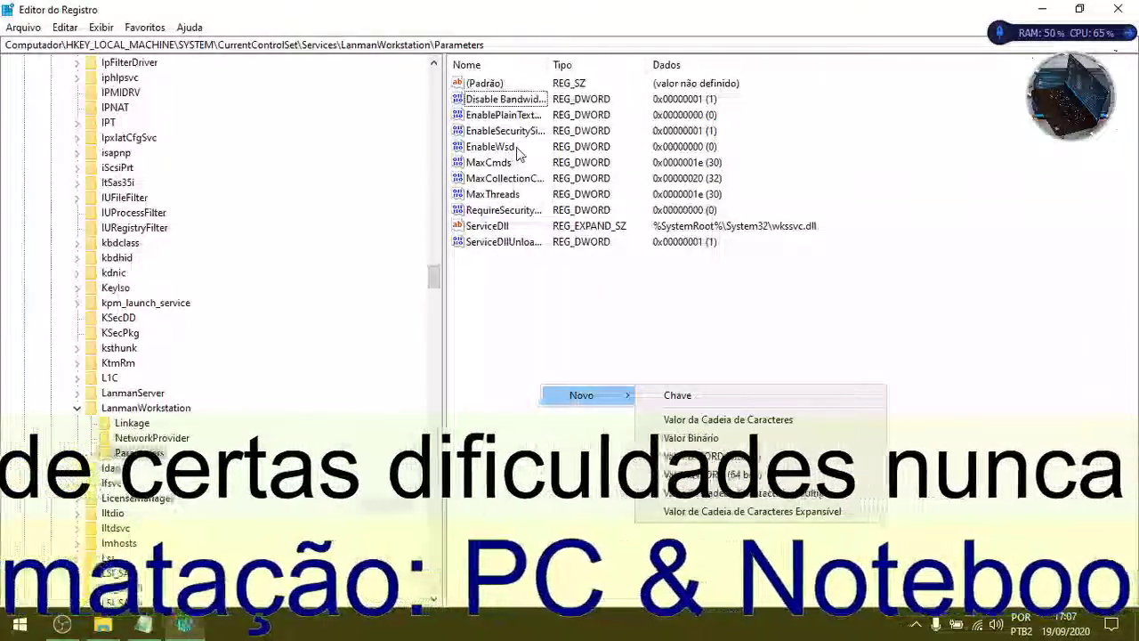
Inspect the EnableWsd value of the Parameters key, including with the Decimal base, and close it without saving.
left_click(516, 149)
double_click(512, 148)
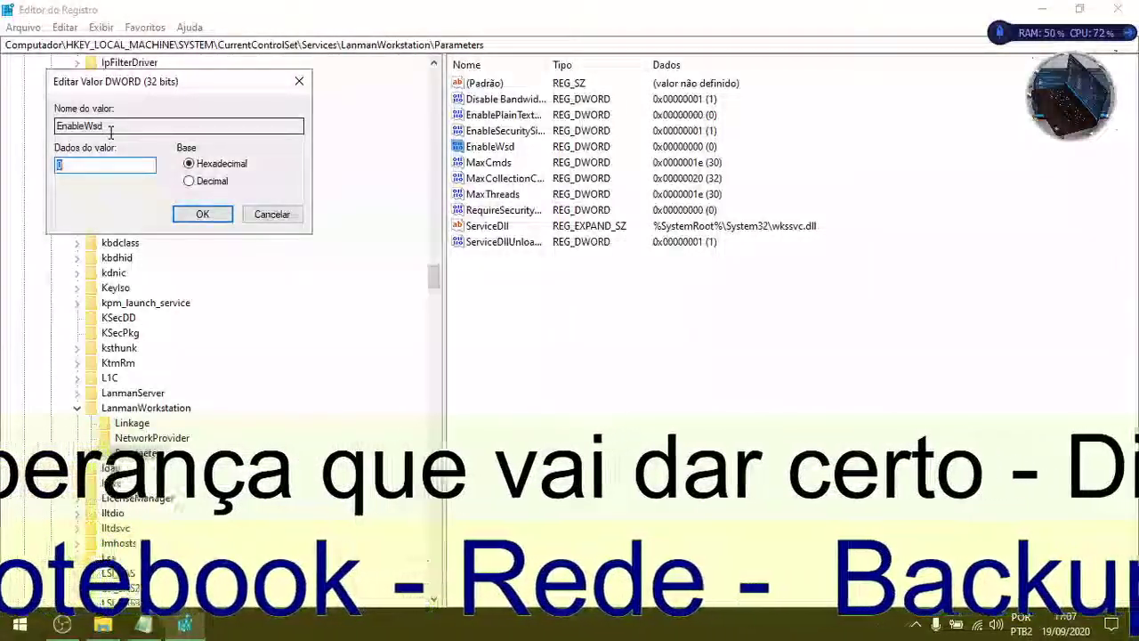
left_click_drag(108, 125, 13, 129)
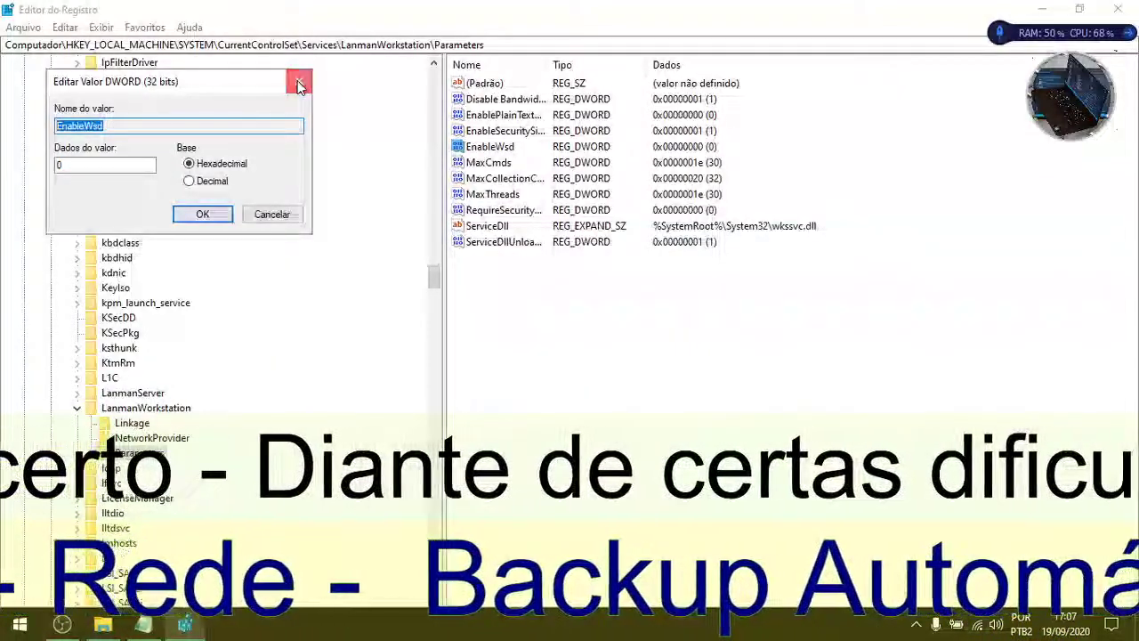
left_click(299, 84)
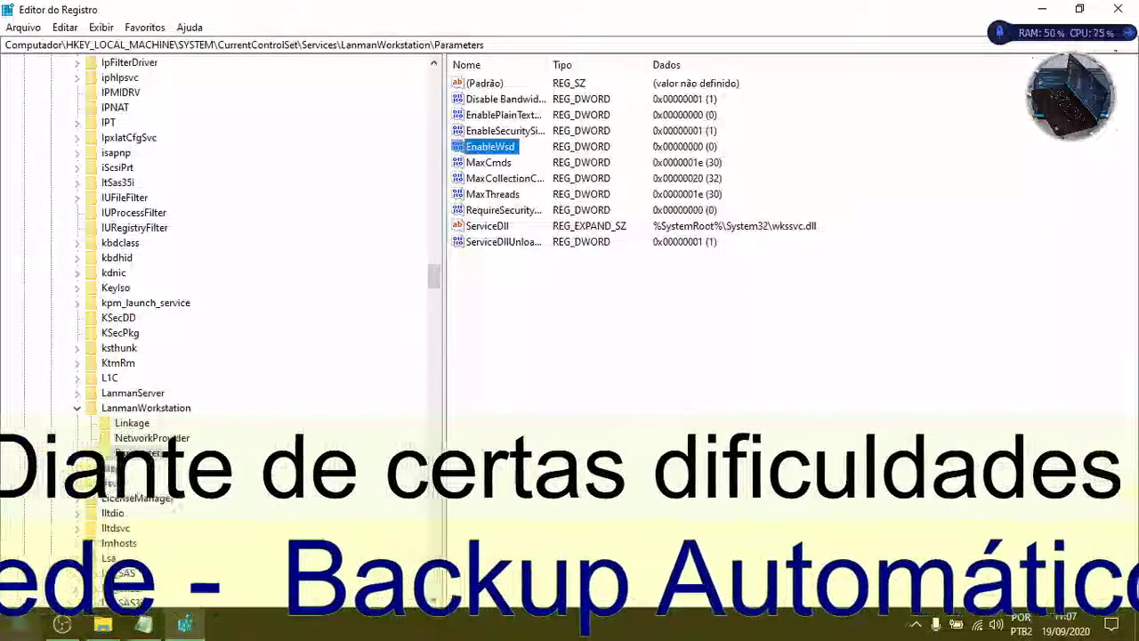
double_click(504, 147)
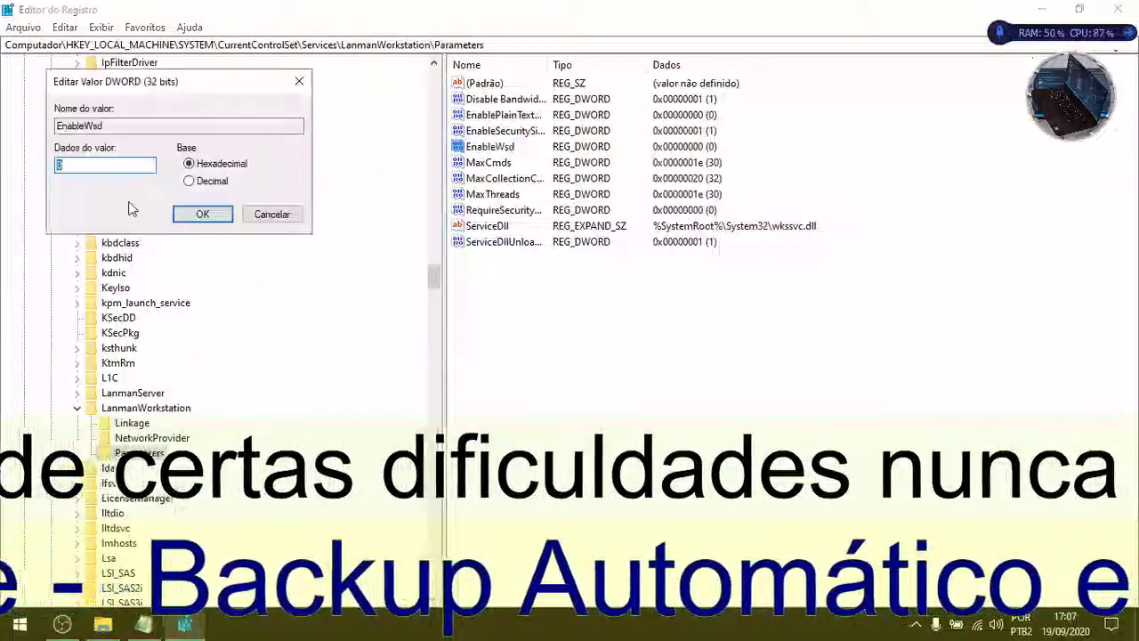
left_click(190, 181)
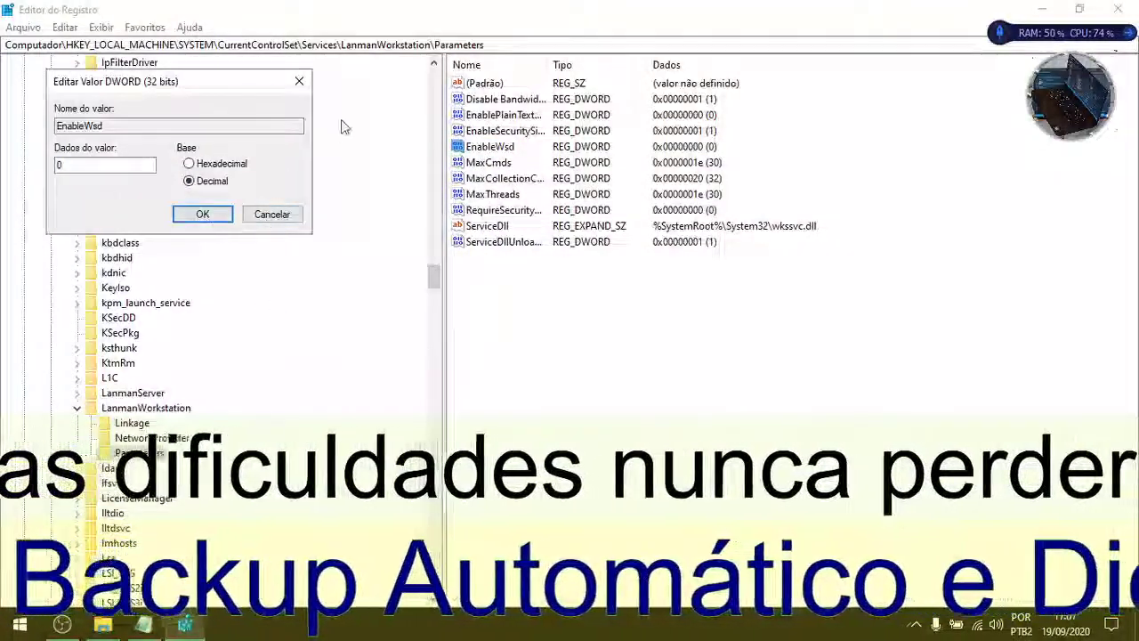
left_click(299, 84)
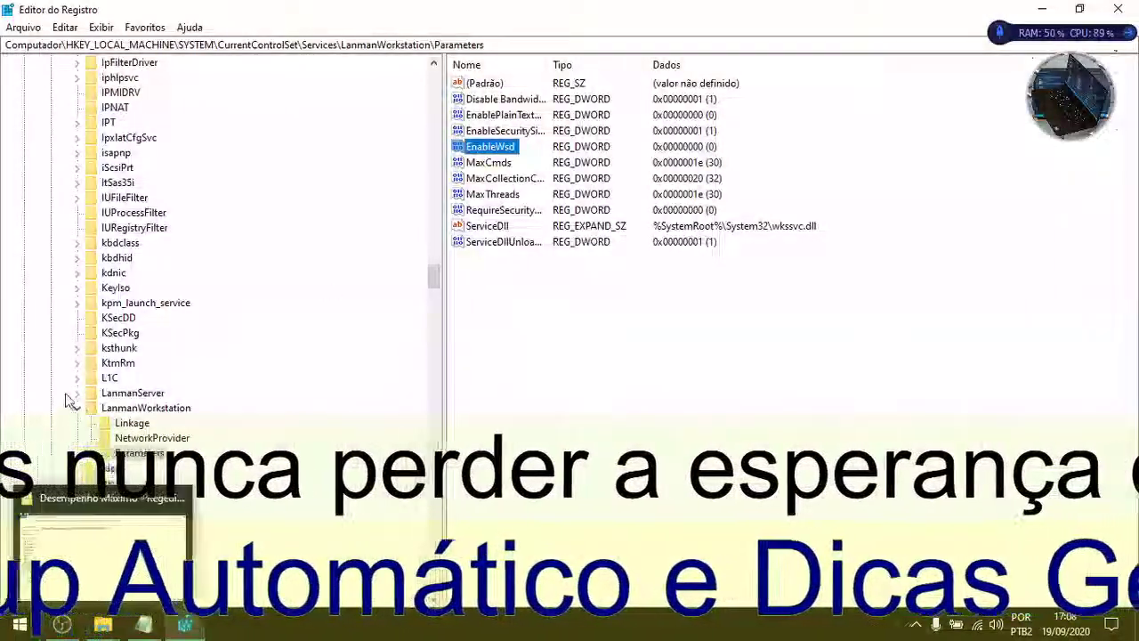
mouse_move(181, 626)
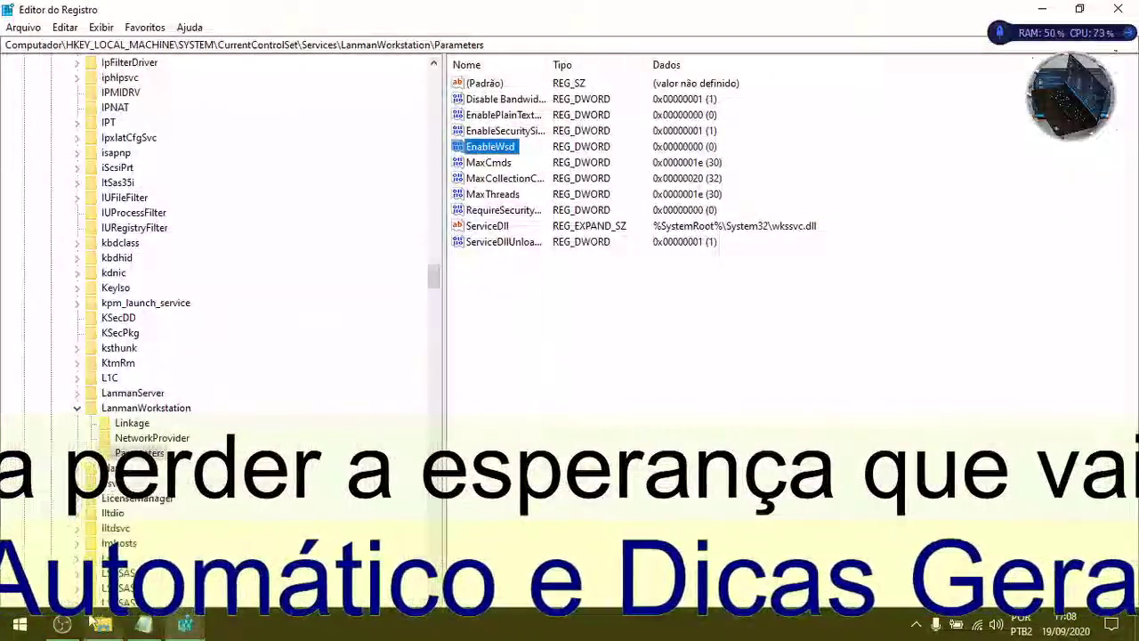
left_click(71, 626)
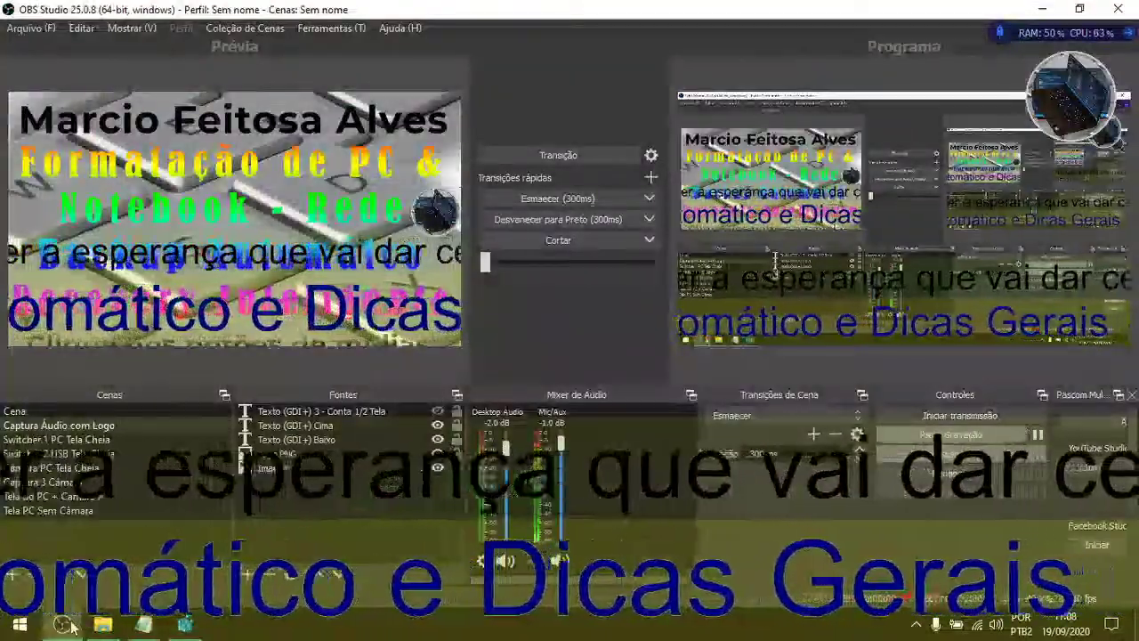
left_click(184, 626)
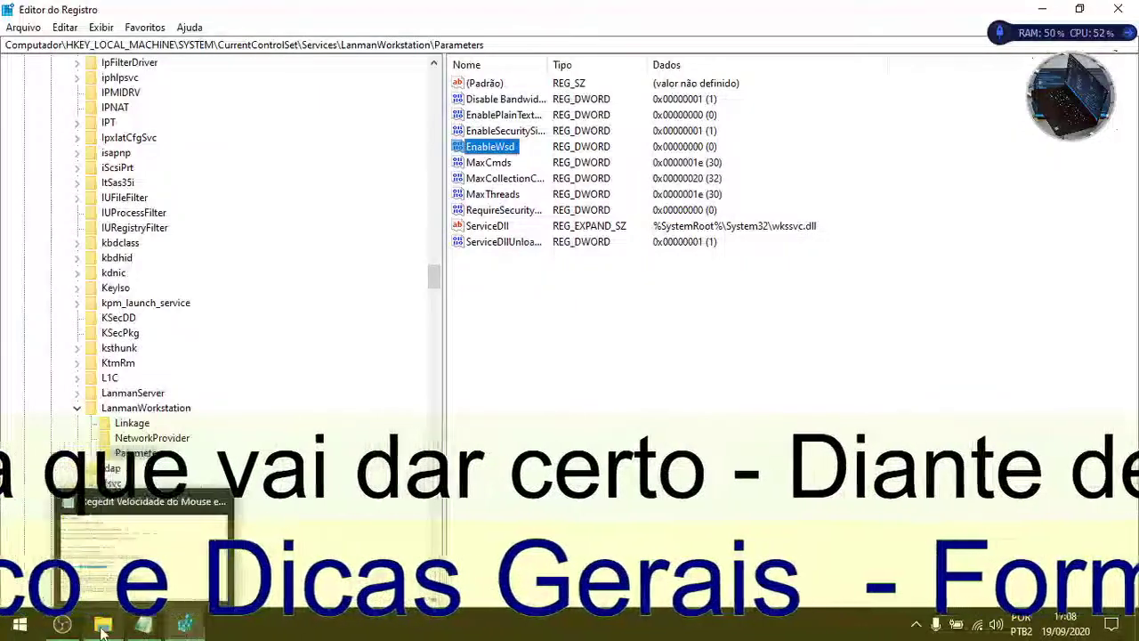
mouse_move(183, 627)
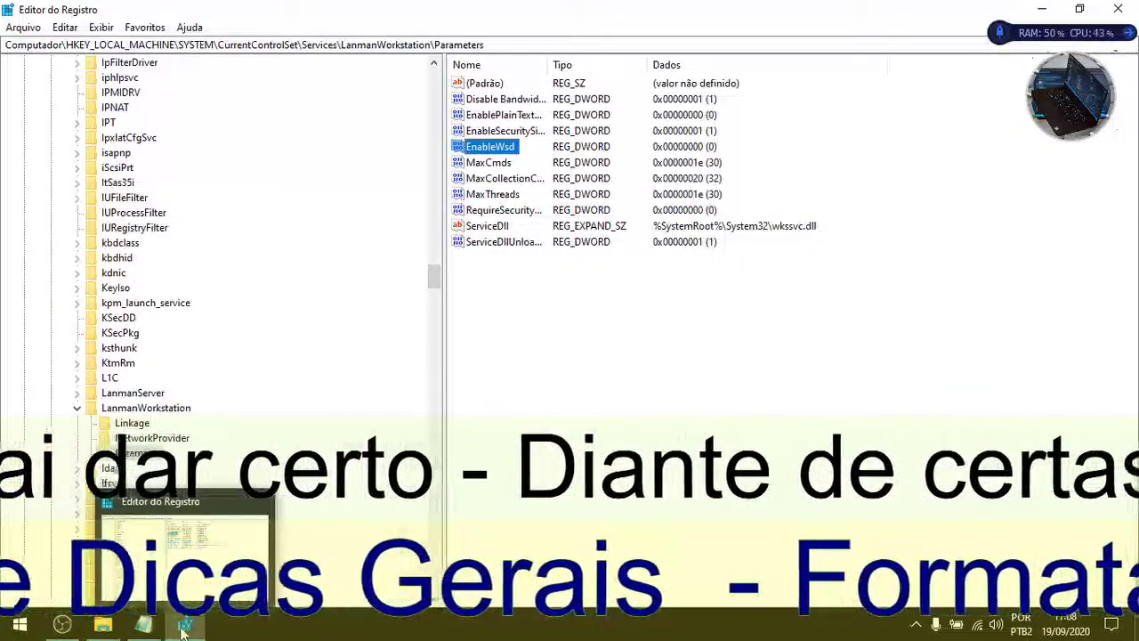
Switch to the notes file in Notepad and review the bandwidth and auto-tuning explanation and the LanmanWorkstation\Parameters registry path.
left_click(144, 626)
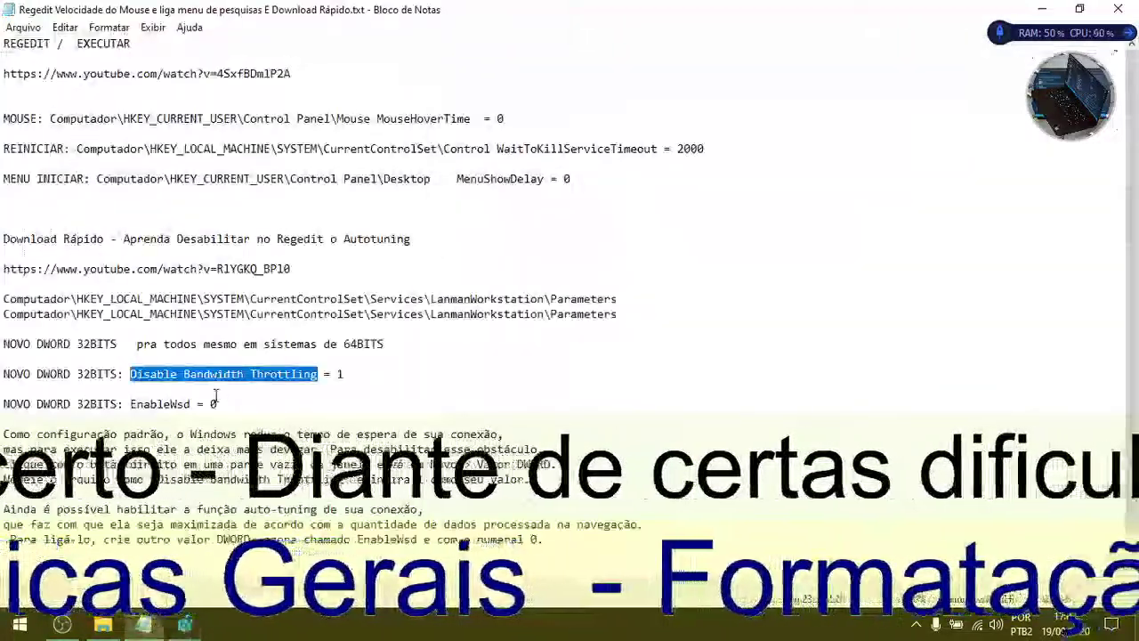
left_click(4, 436)
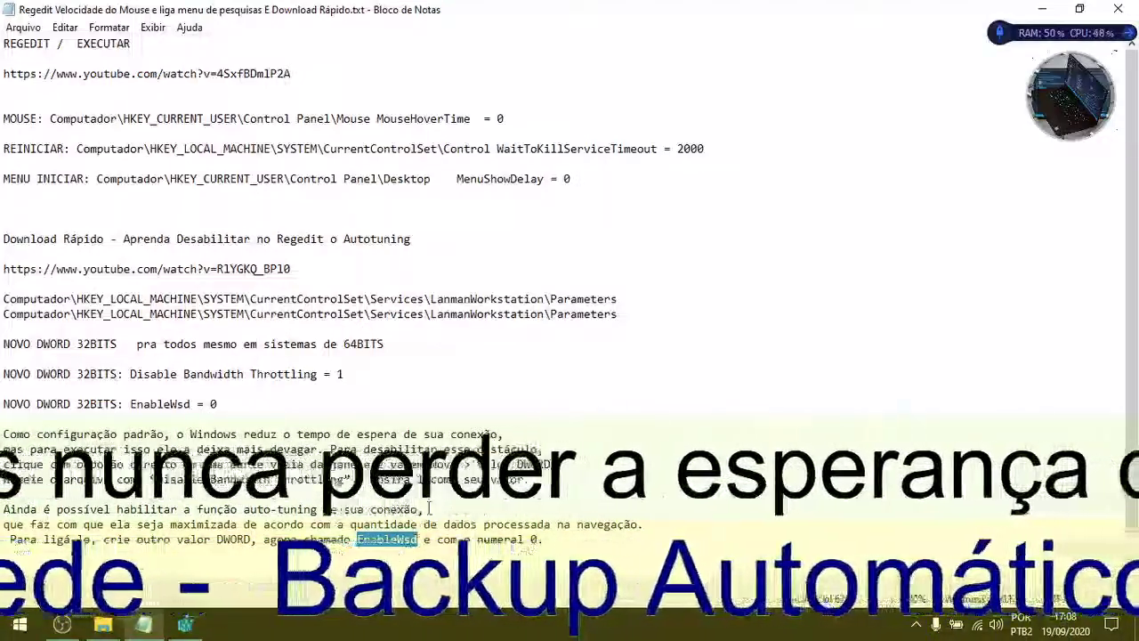
left_click(720, 356)
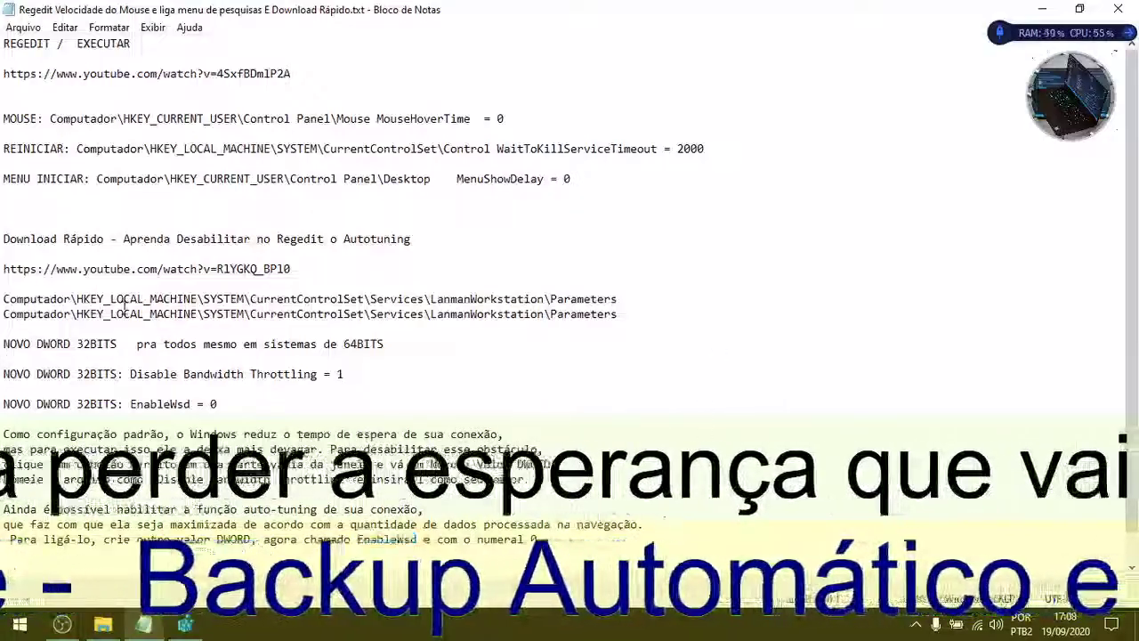
left_click_drag(628, 315, 3, 314)
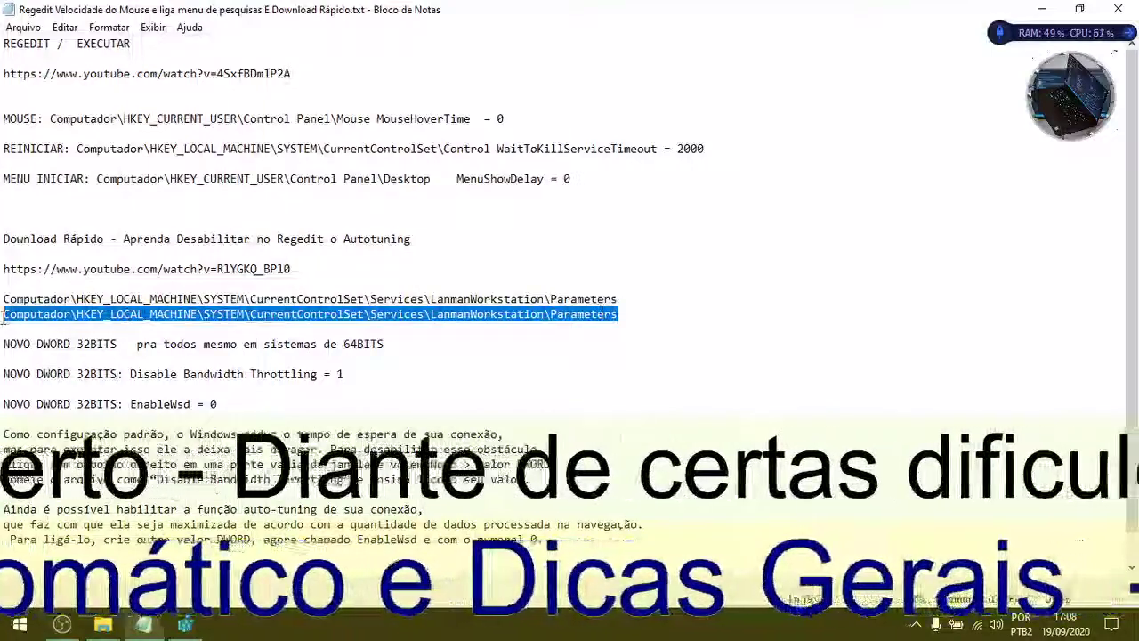
Back in the Registry Editor, retrace the key path from HKEY_LOCAL_MACHINE through SYSTEM, CurrentControlSet and Services down to LanmanWorkstation\Parameters.
left_click(185, 624)
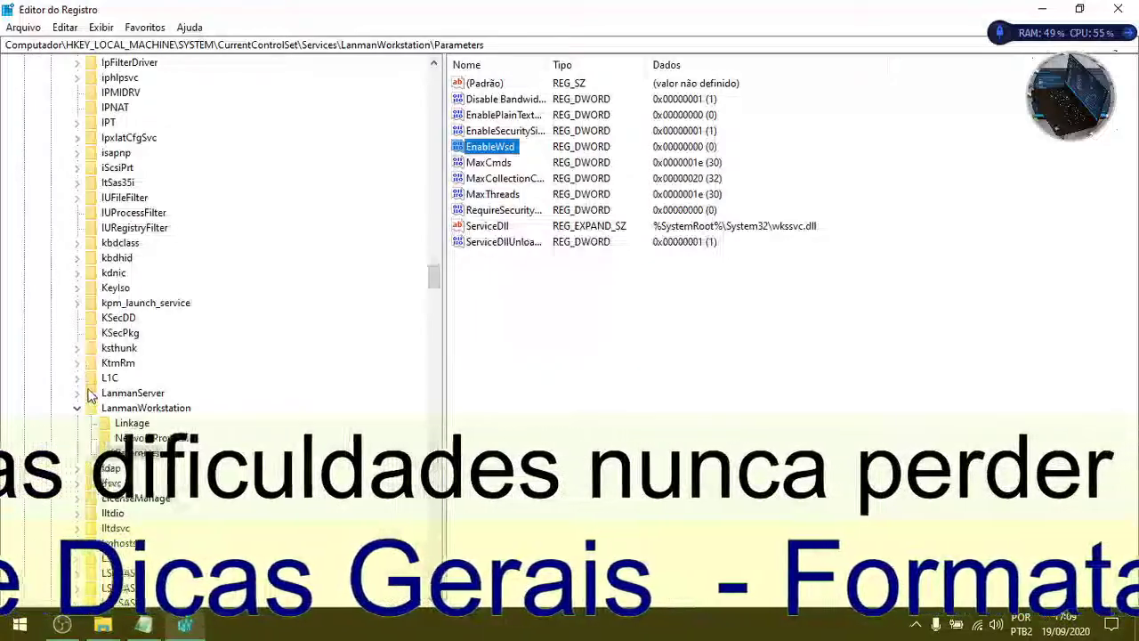
scroll(172, 285, "up", 6)
scroll(172, 285, "up", 20)
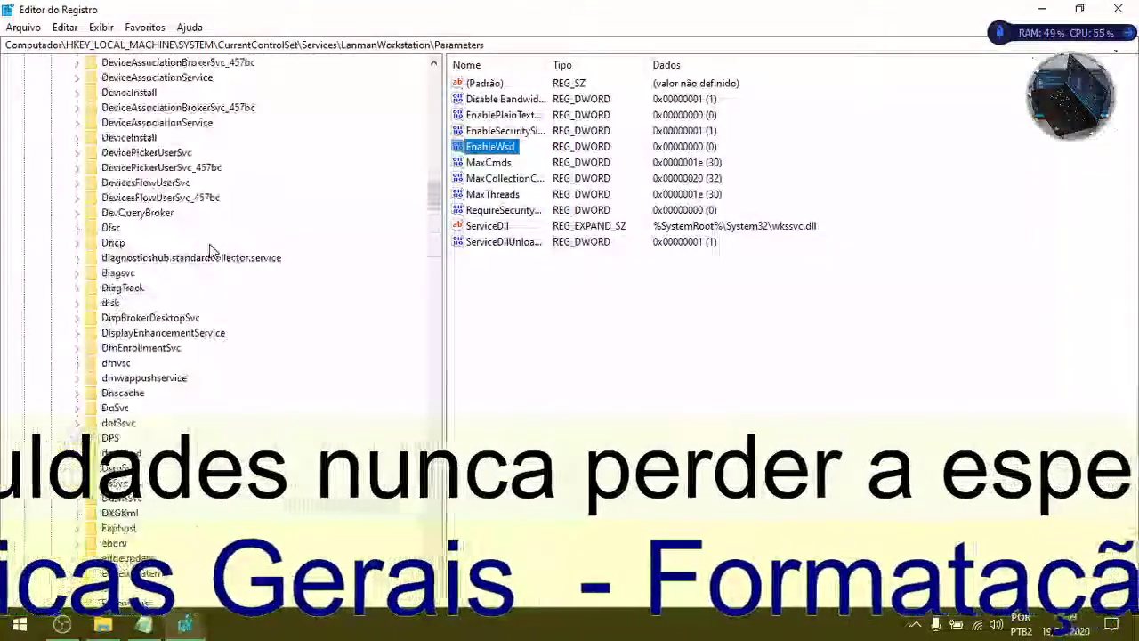
scroll(209, 147, "up", 20)
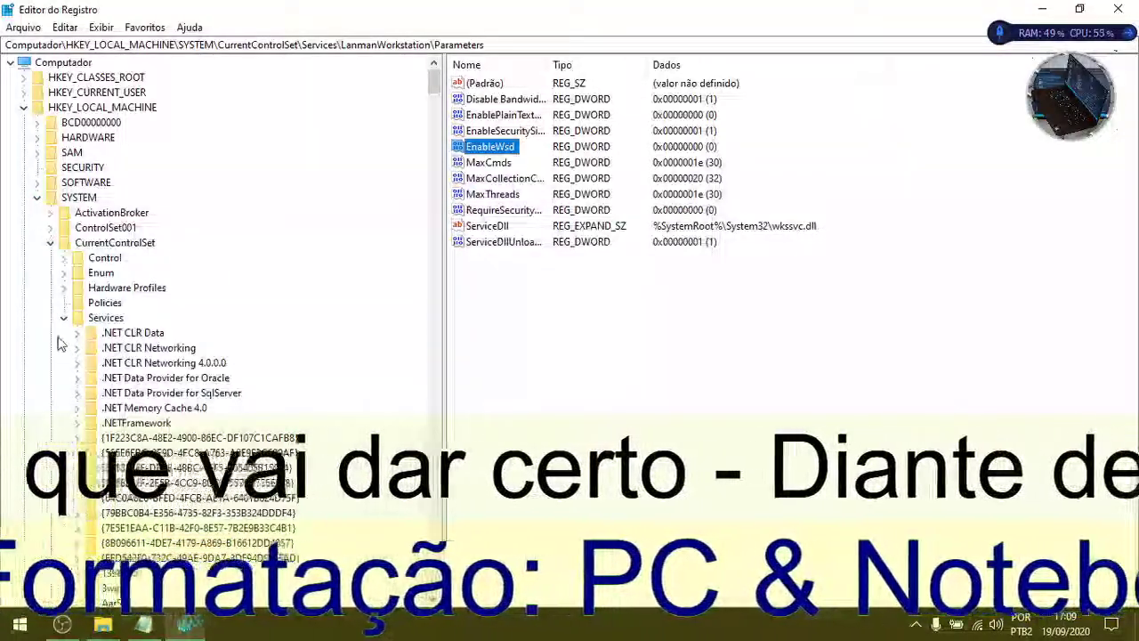
scroll(174, 292, "down", 15)
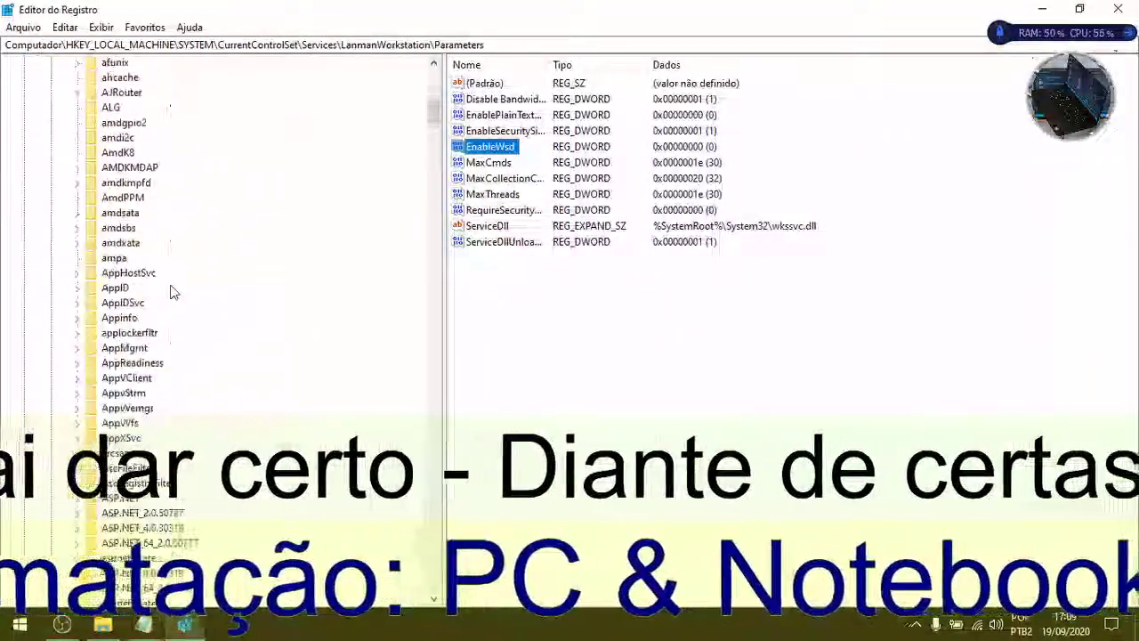
scroll(173, 292, "down", 20)
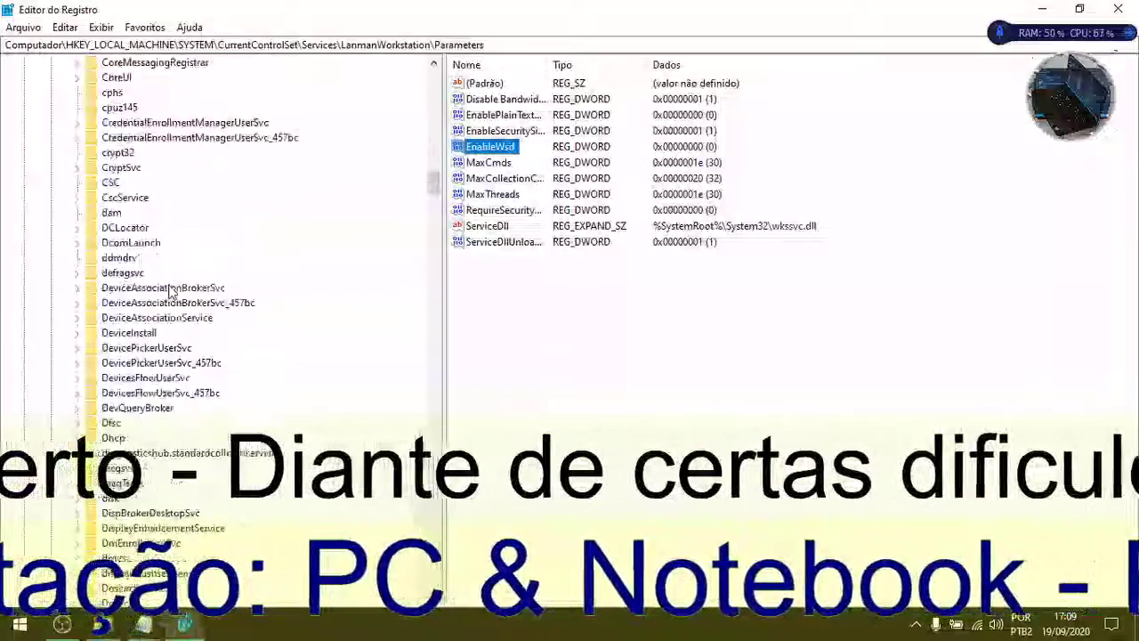
scroll(171, 292, "down", 20)
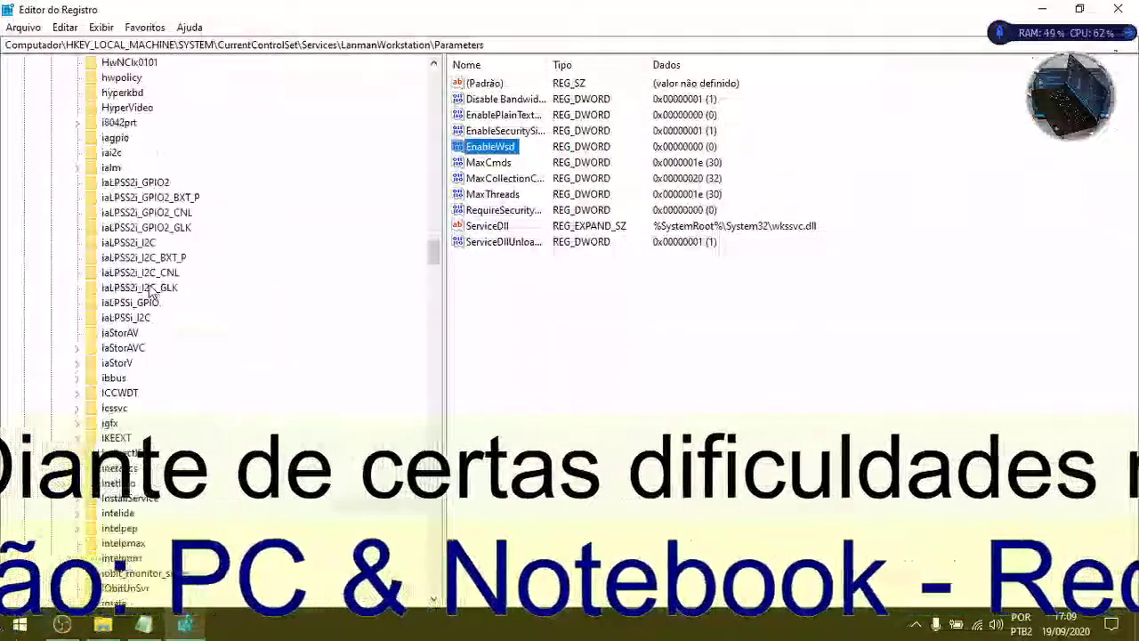
scroll(149, 292, "down", 9)
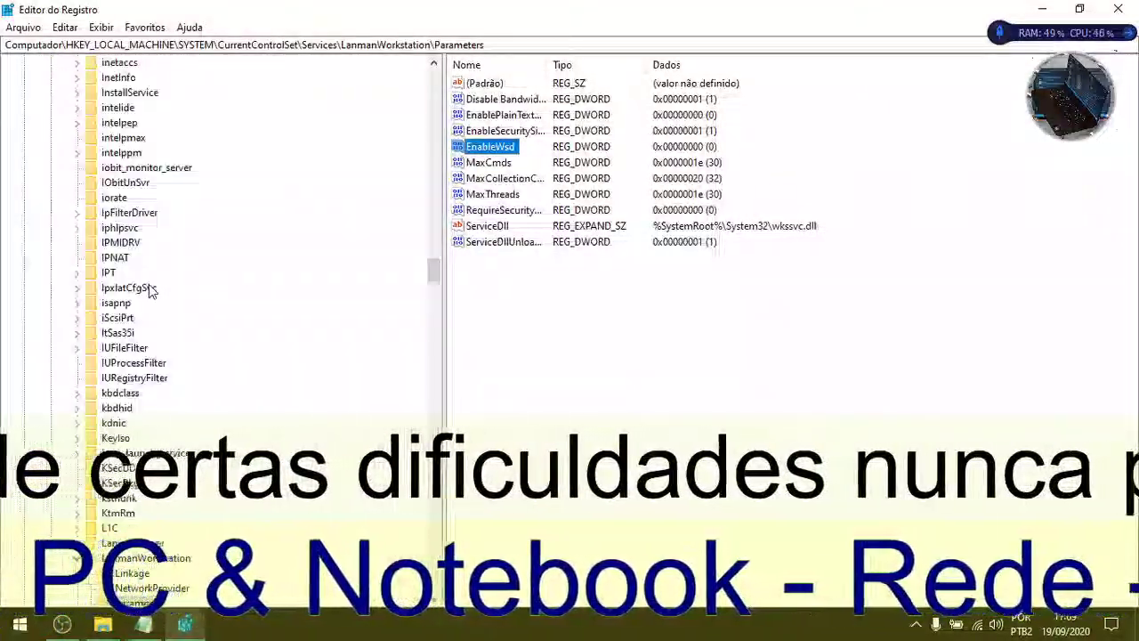
scroll(150, 291, "down", 4)
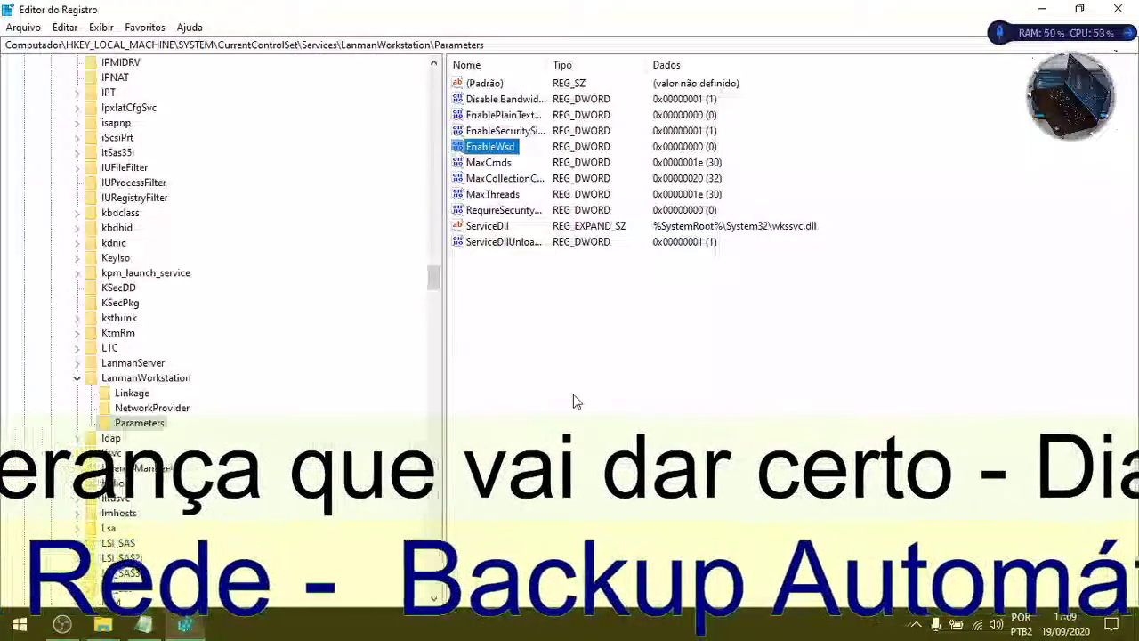
View the ServiceDll value without changing it, and close the Registry Editor.
left_click(584, 376)
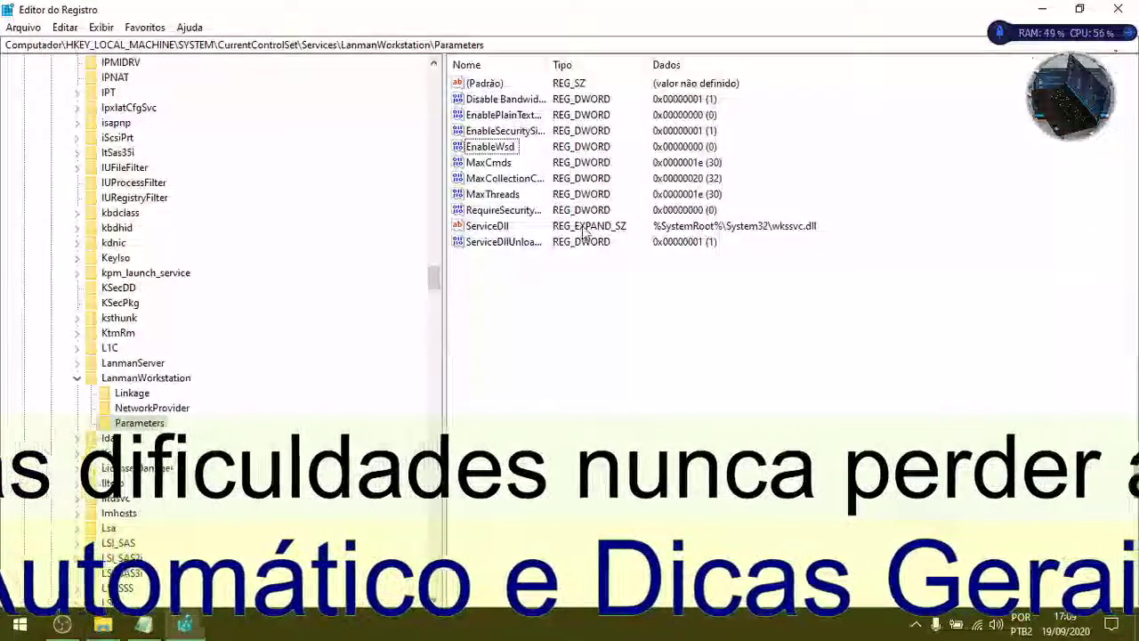
double_click(488, 227)
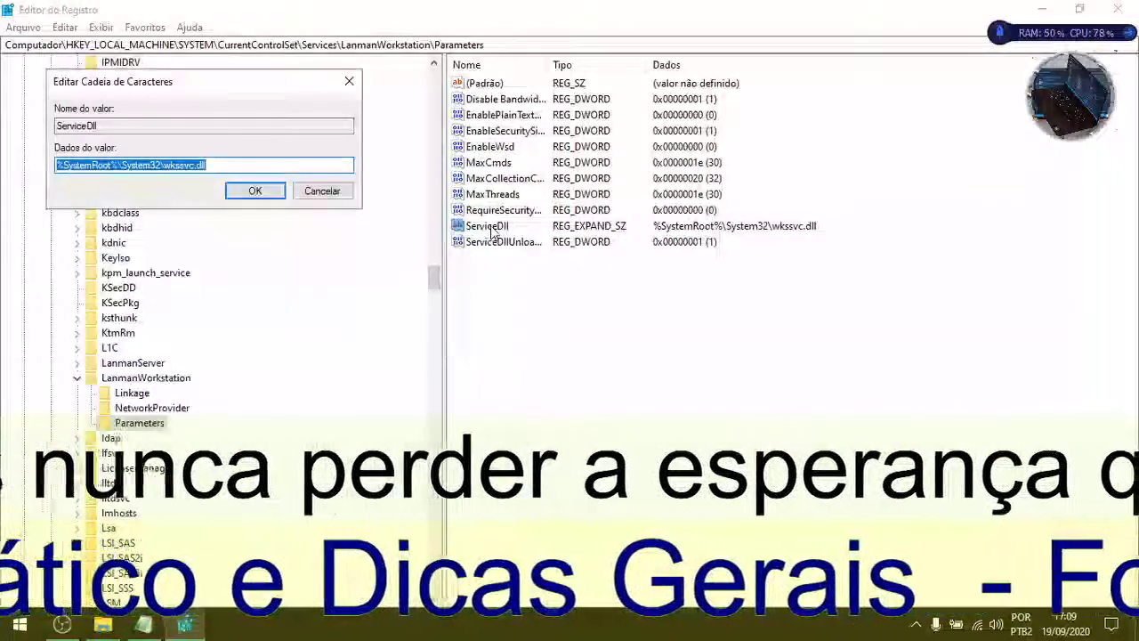
left_click(349, 81)
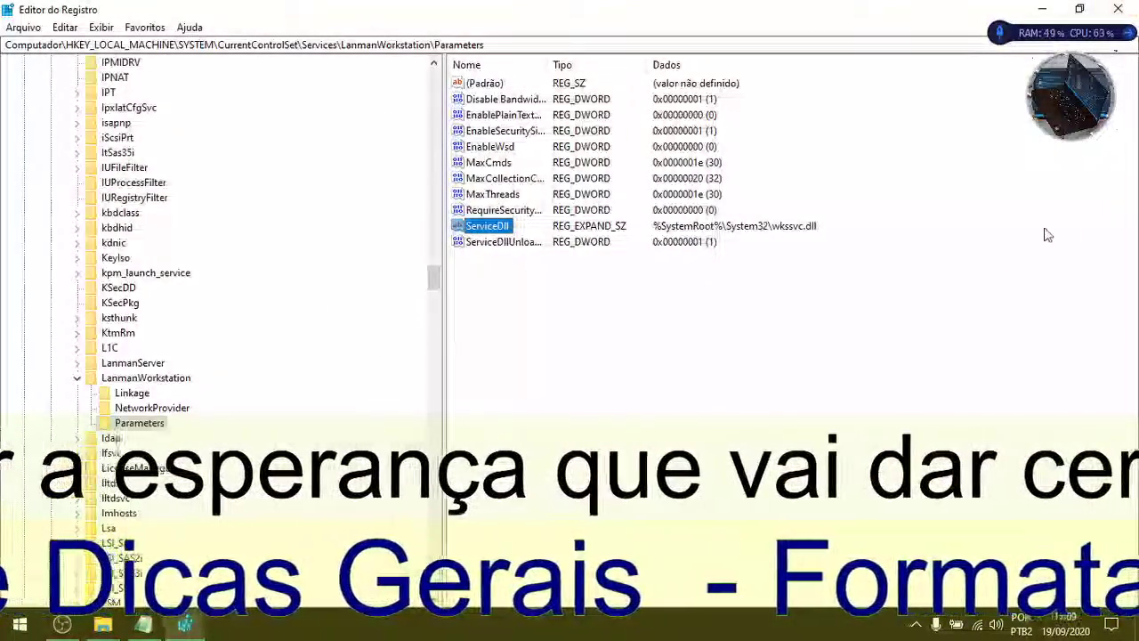
left_click(1128, 9)
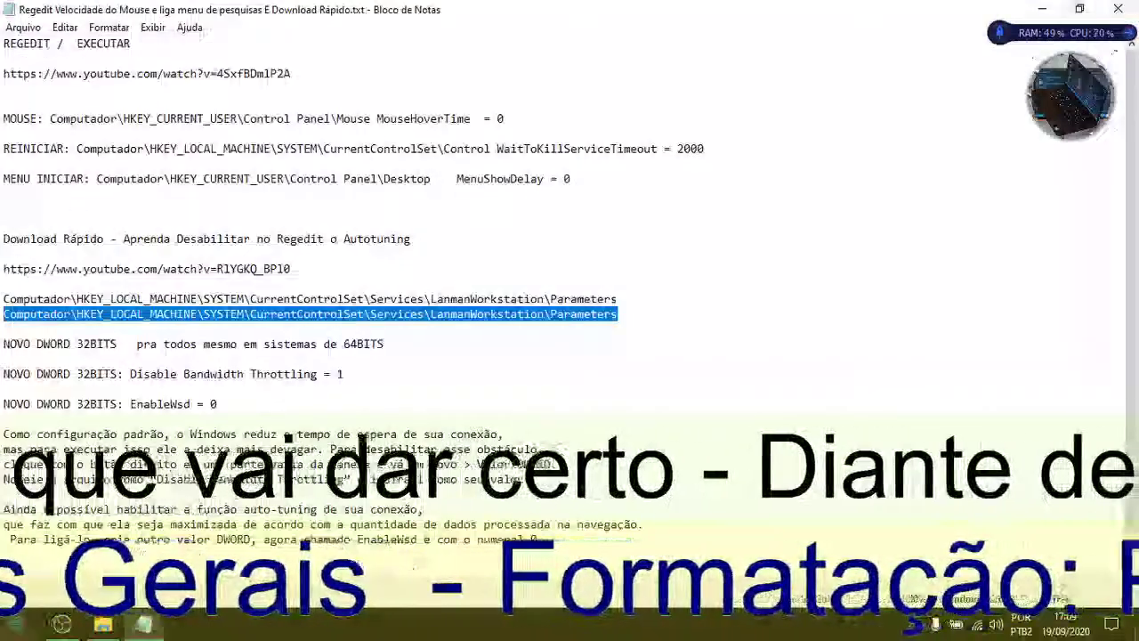
mouse_move(66, 626)
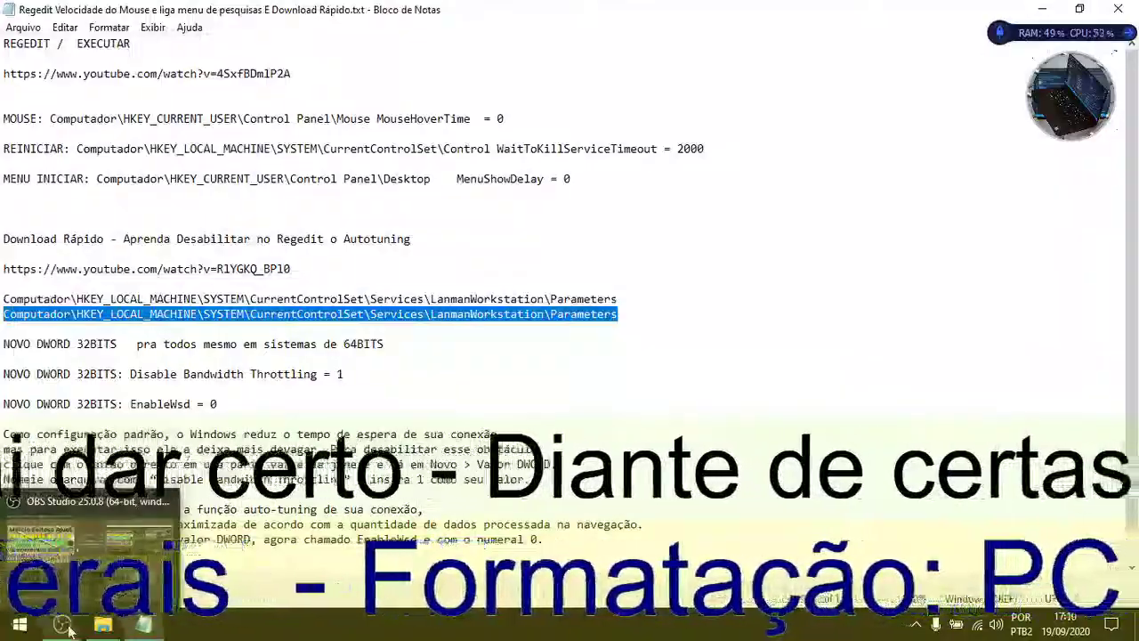